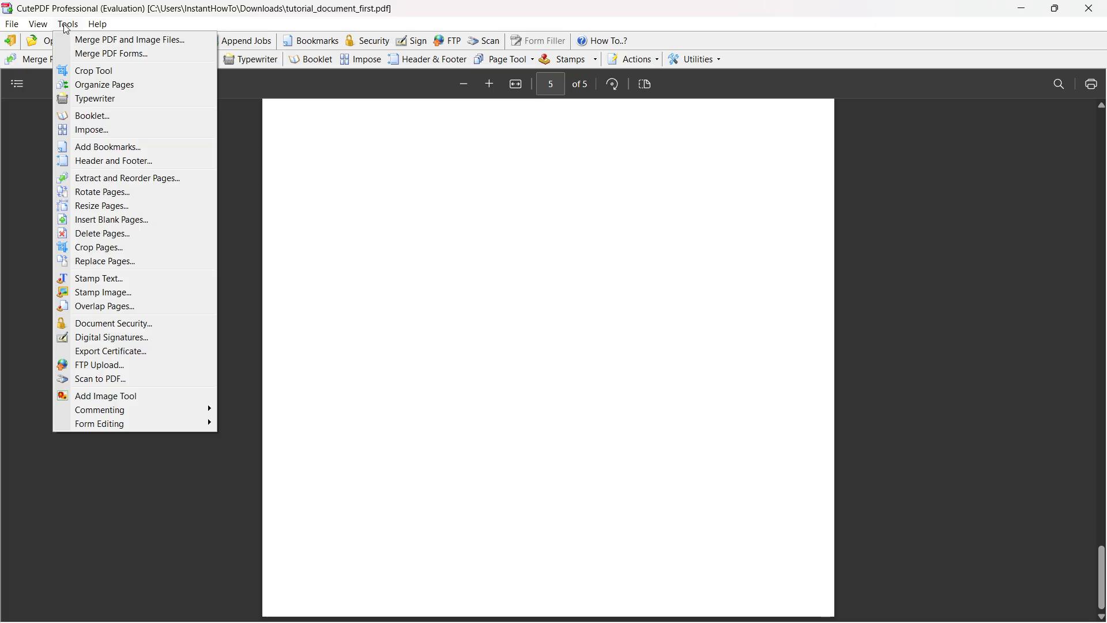
Switch the open PDF document into form editing mode
mouse_move(113, 434)
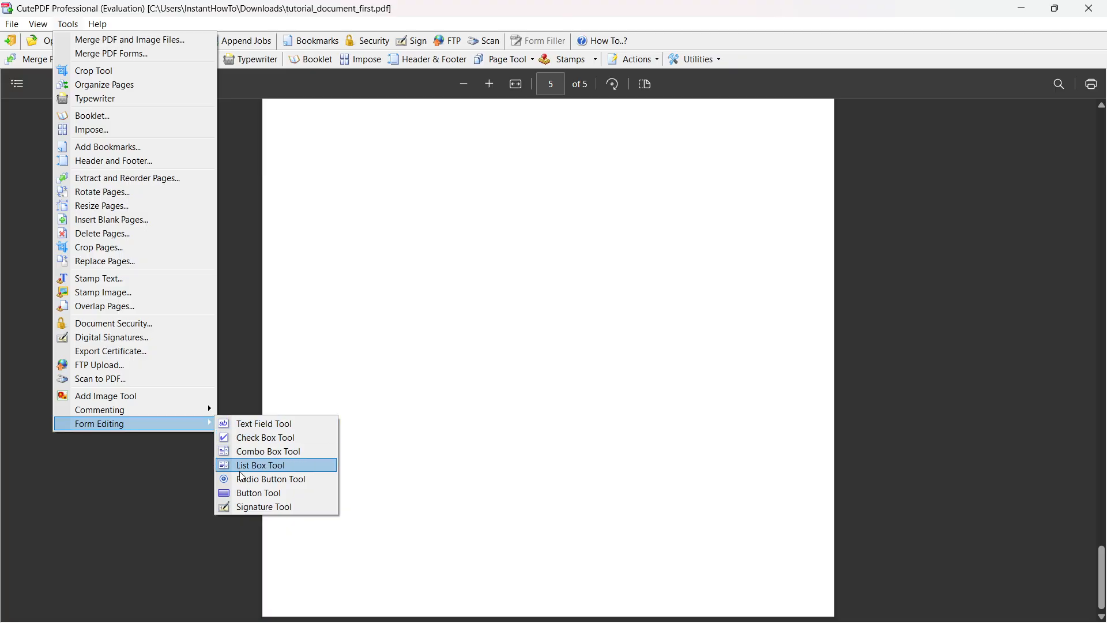
click(254, 438)
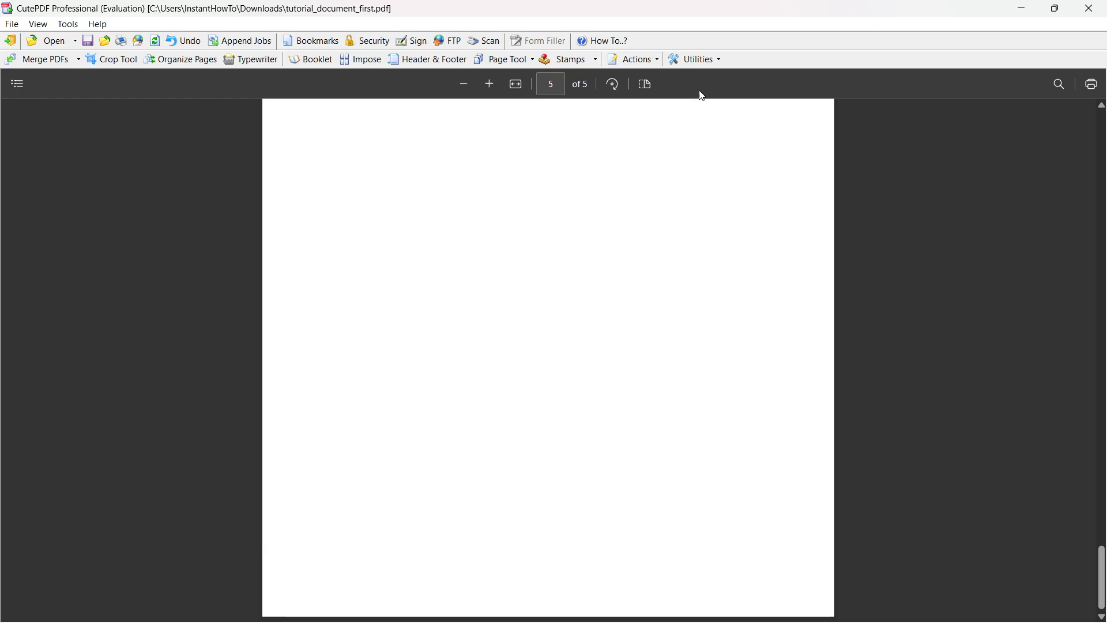
click(712, 59)
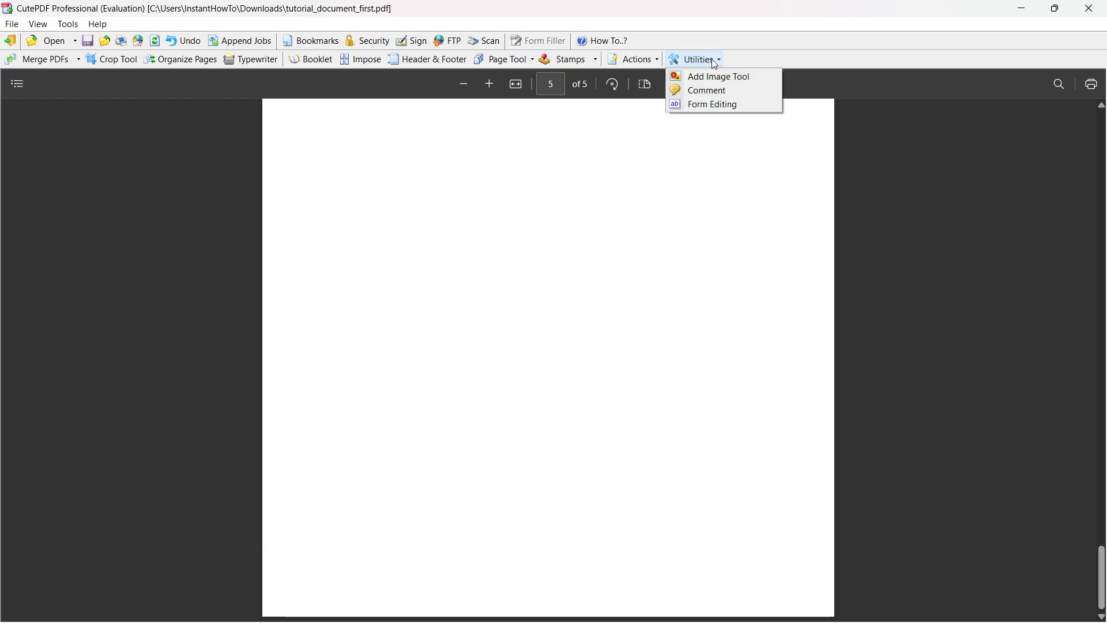
click(712, 104)
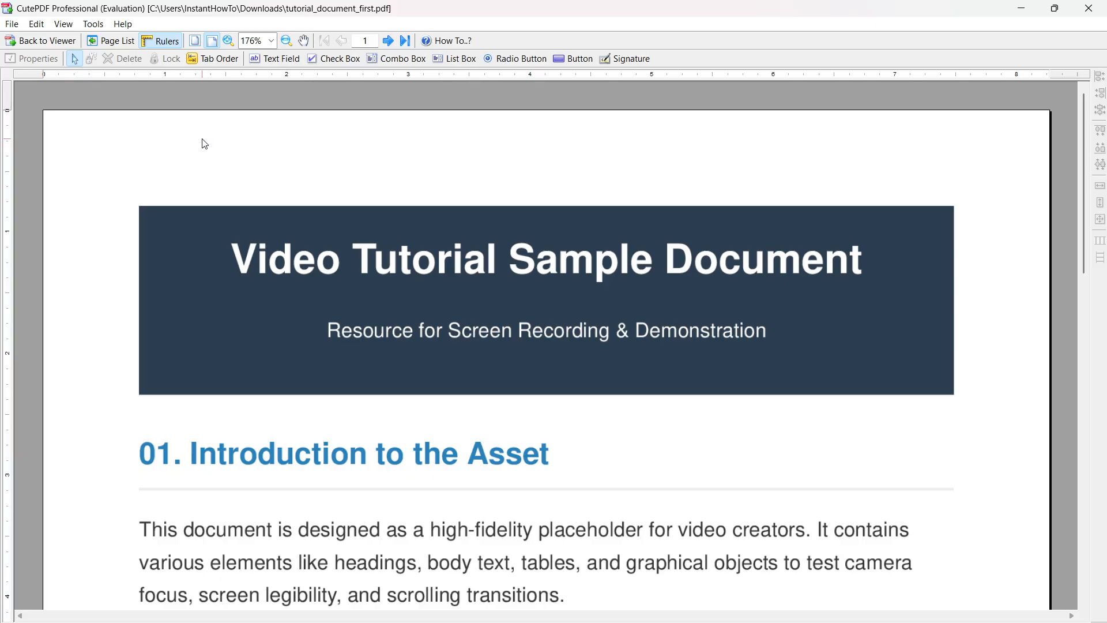
Look through the document's pages and go to the blank page 5
scroll(830, 242, down, 15)
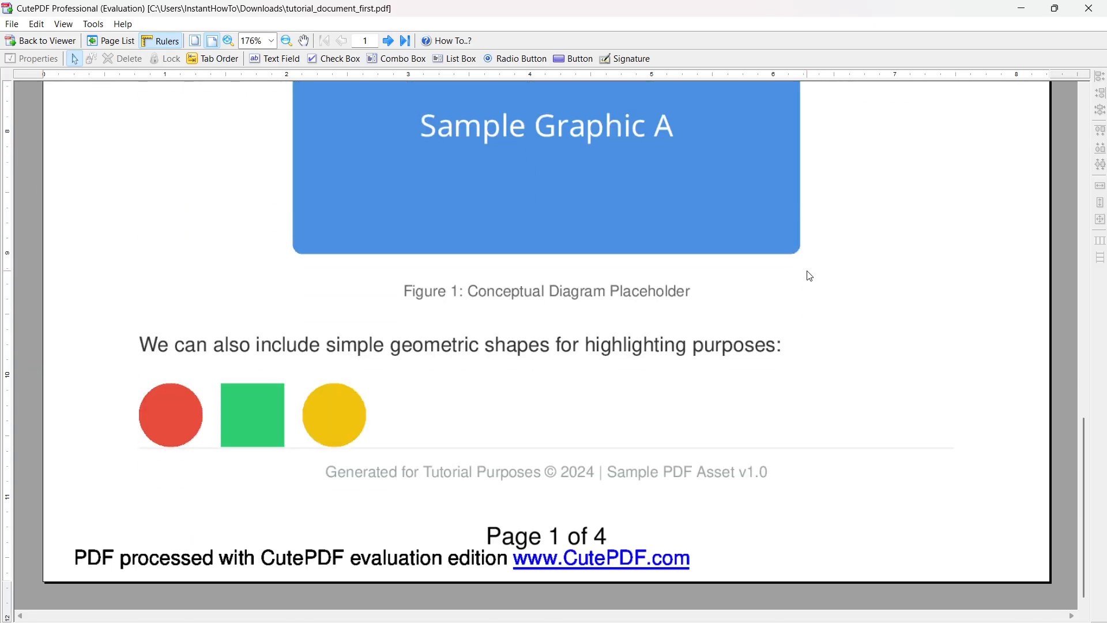
scroll(806, 275, up, 15)
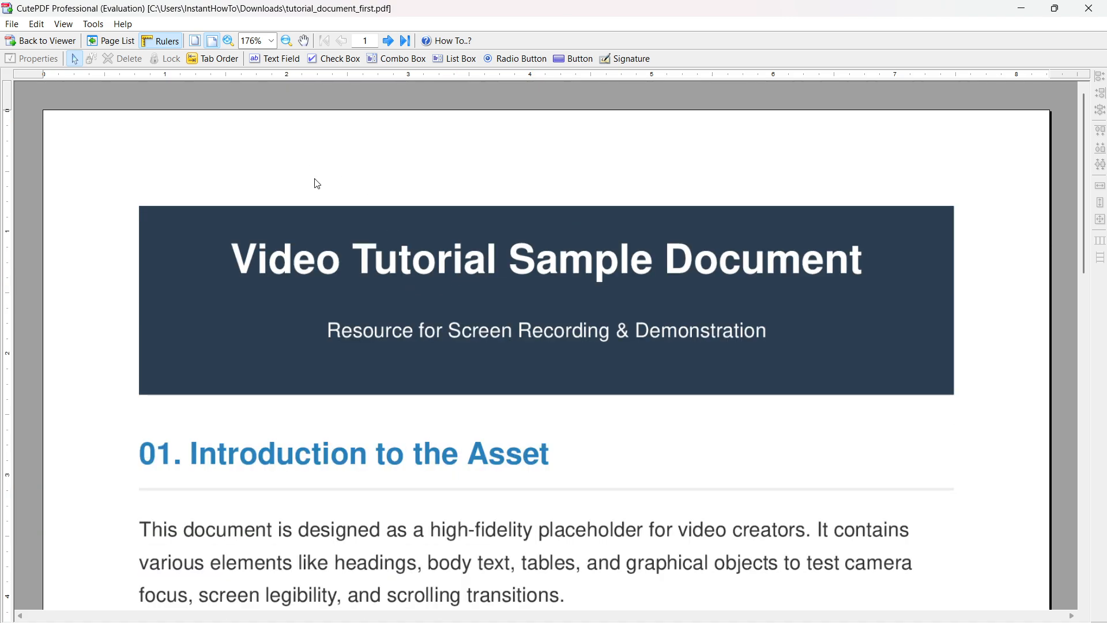
scroll(353, 191, down, 3)
scroll(353, 190, up, 3)
click(395, 45)
click(393, 45)
click(392, 46)
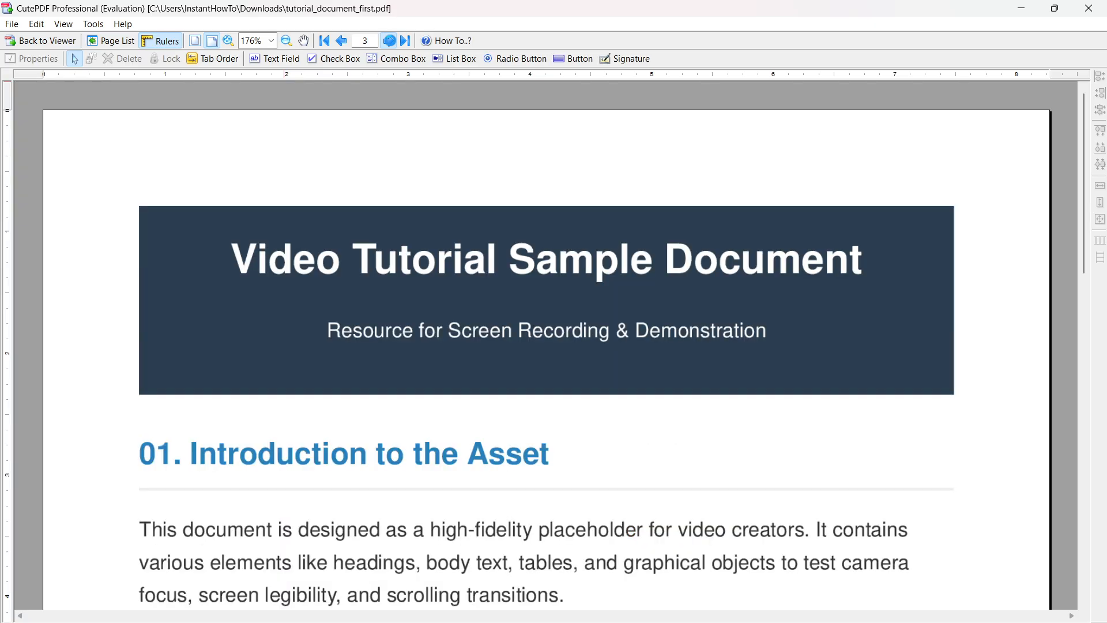
click(403, 44)
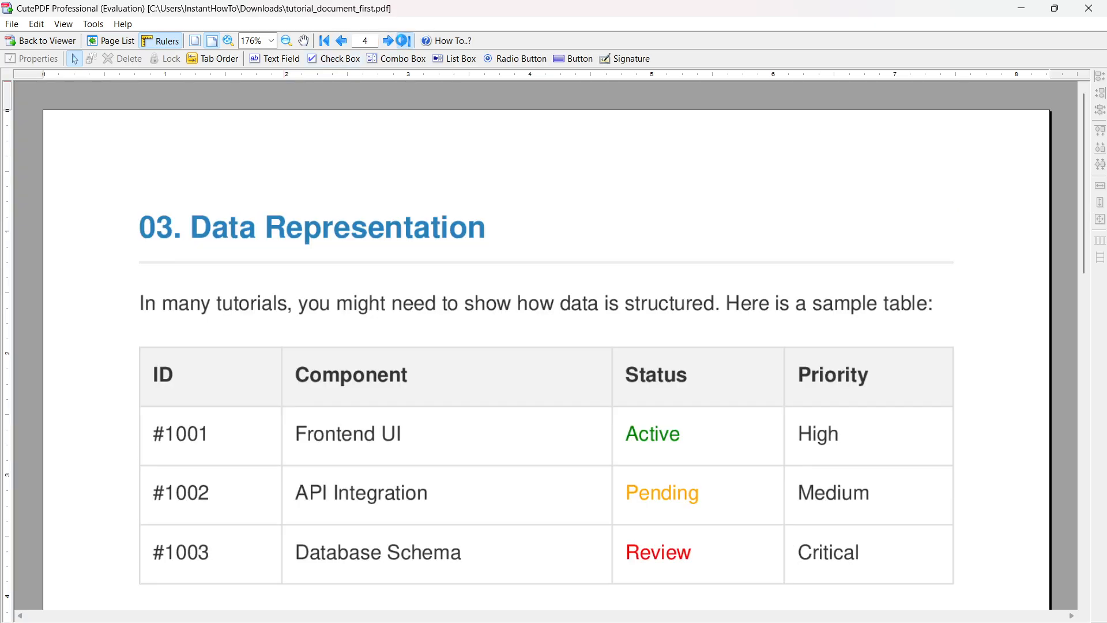
scroll(432, 257, down, 5)
scroll(433, 257, up, 5)
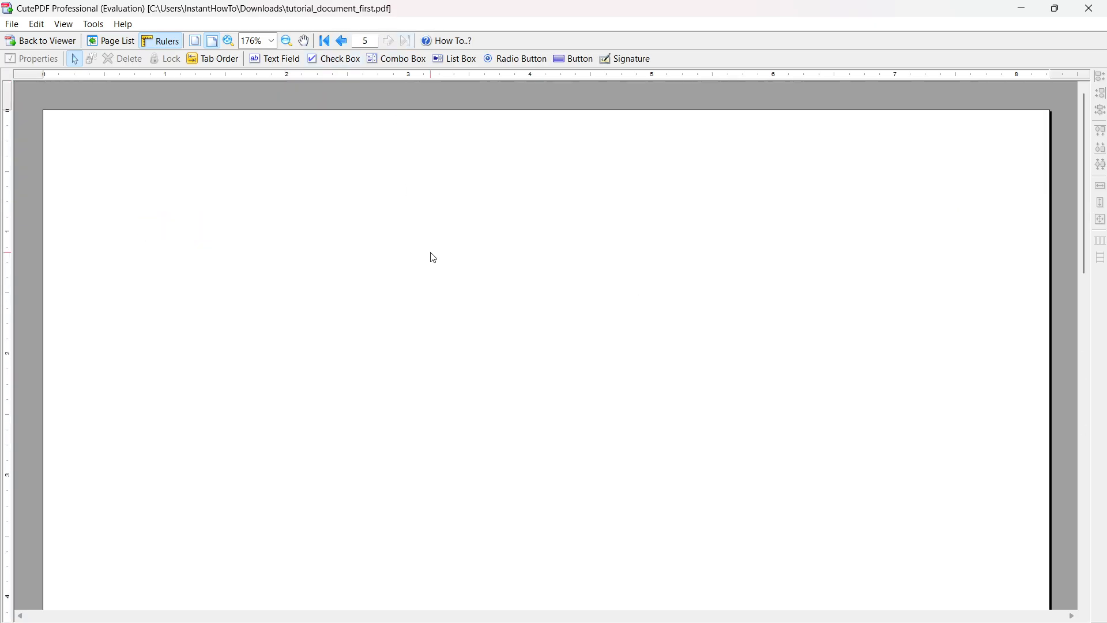
Draw a text field about 2.8 inches wide and 0.9 inches tall in the upper-left area of page 5
click(280, 60)
drag(93, 147, 433, 260)
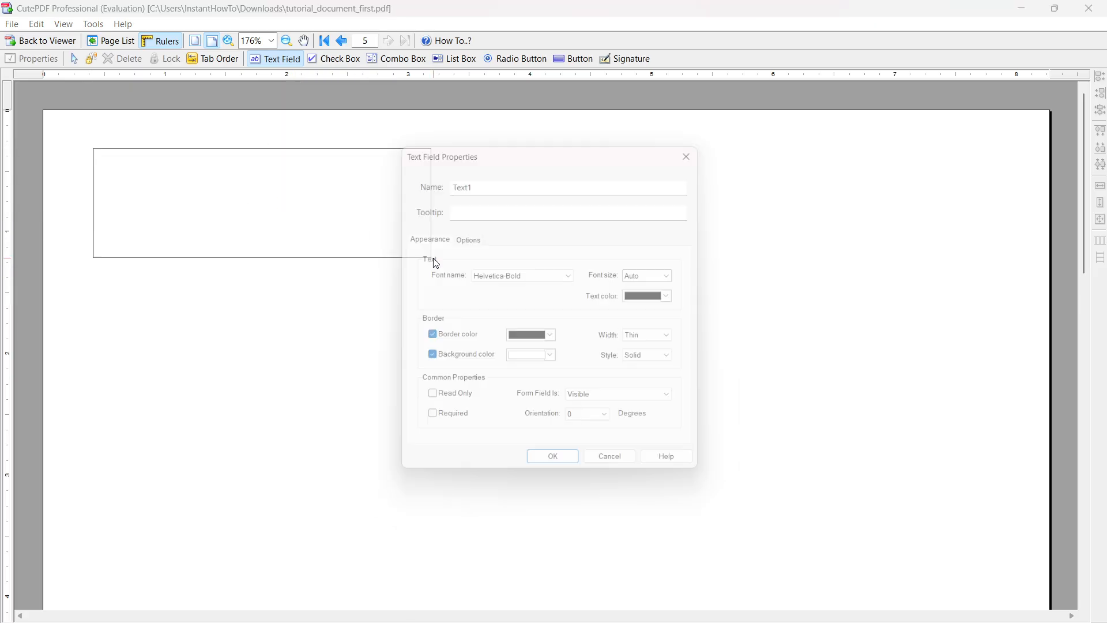
drag(500, 145, 581, 138)
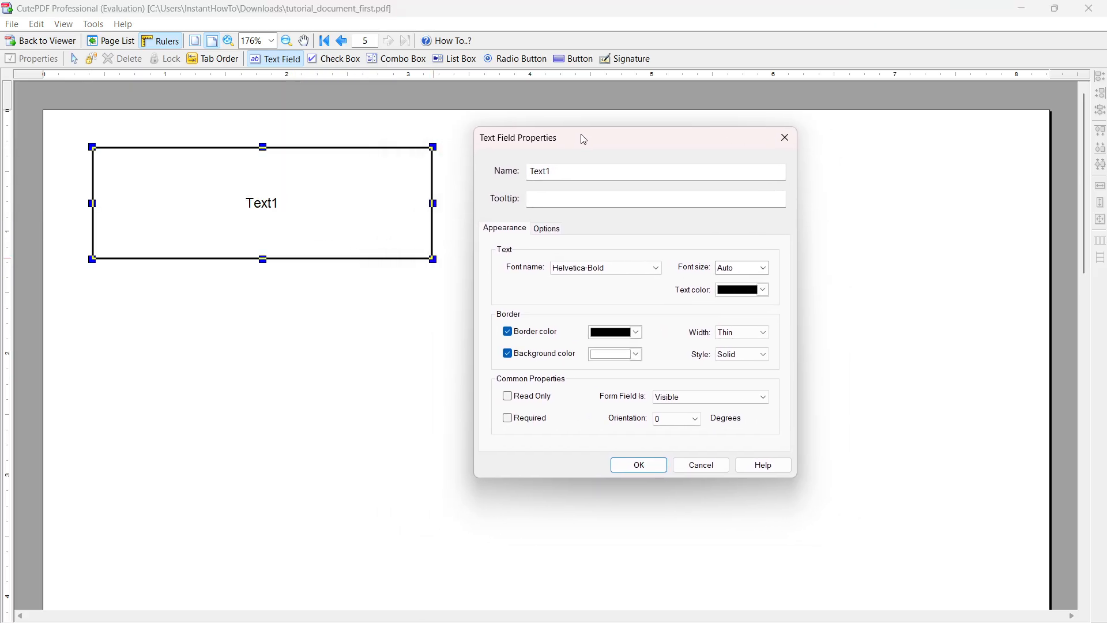
Name the text field Text Box, give it the tooltip "Hello..." and accept its properties
double_click(568, 171)
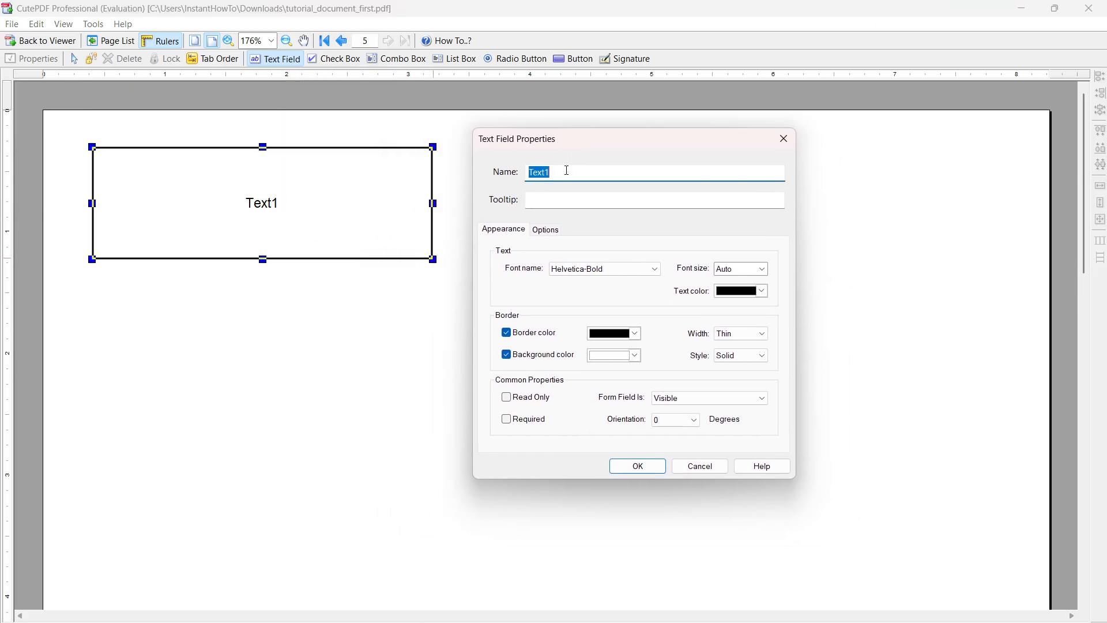
text(T)
click(593, 199)
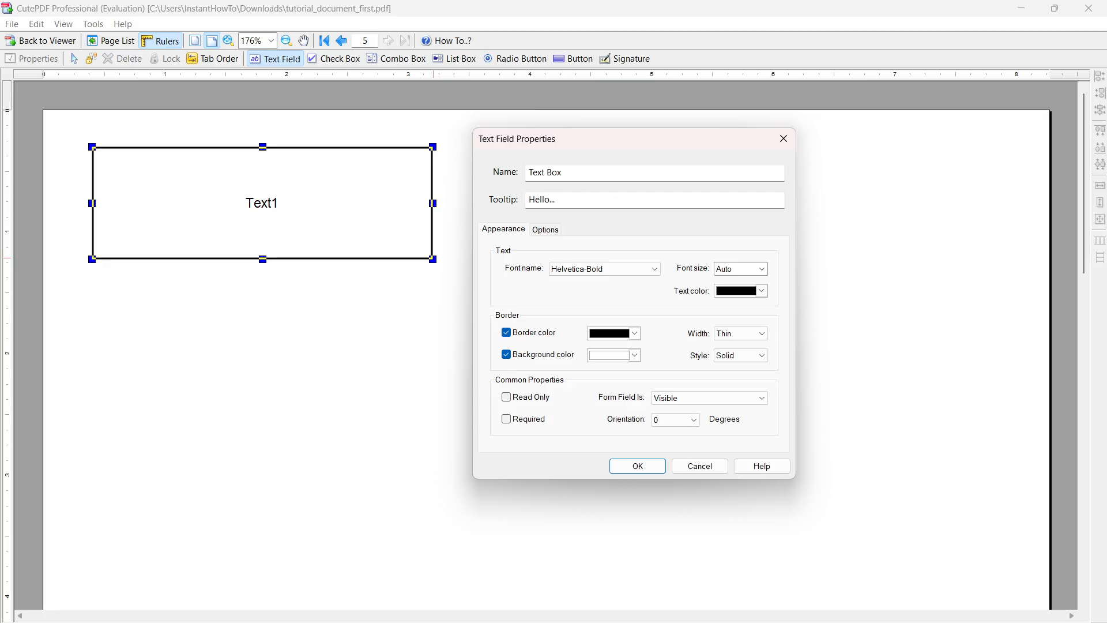
click(549, 235)
click(514, 232)
click(547, 230)
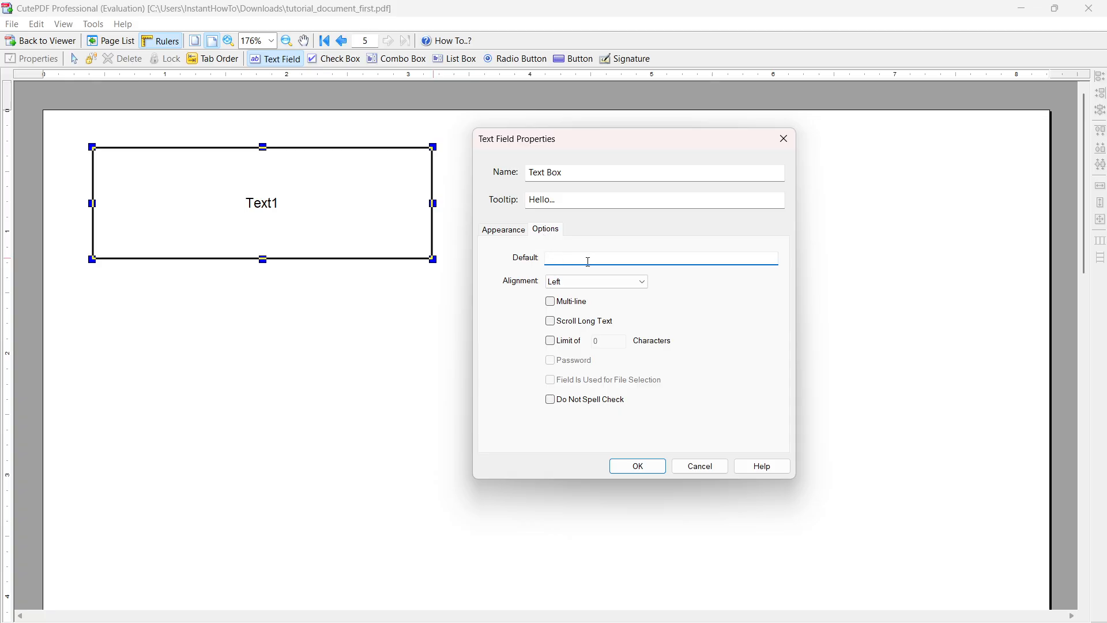
click(640, 471)
click(396, 326)
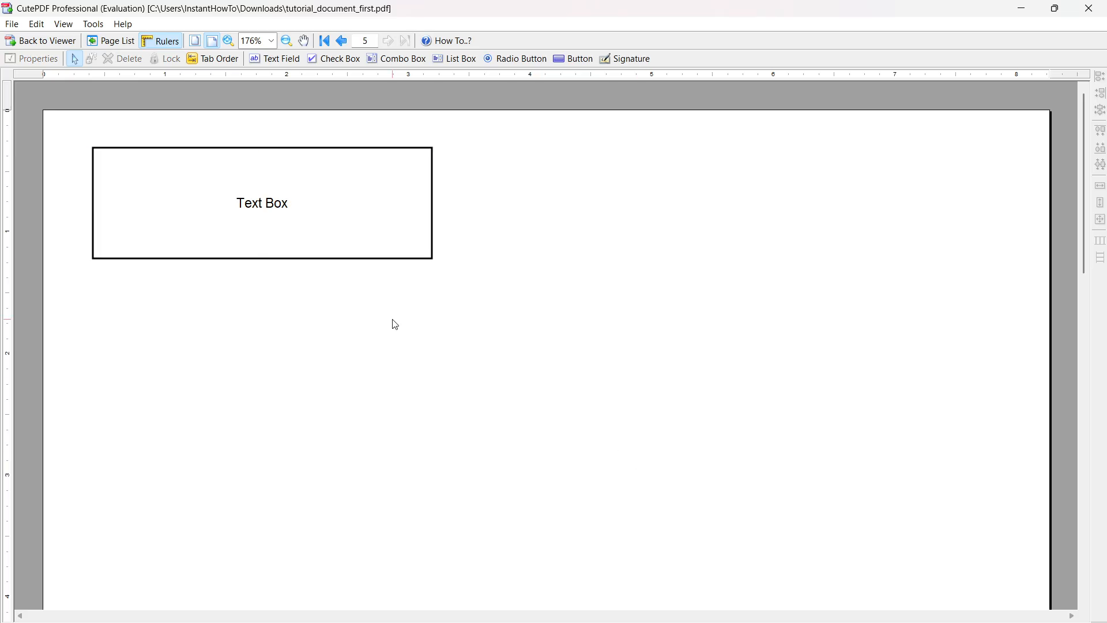
Add a check box with the Check style beside the text field and stretch it to about 0.3 by 0.25 inches
click(336, 59)
mouse_move(480, 149)
mouse_down()
mouse_move(522, 173)
mouse_move(631, 183)
mouse_up()
click(694, 301)
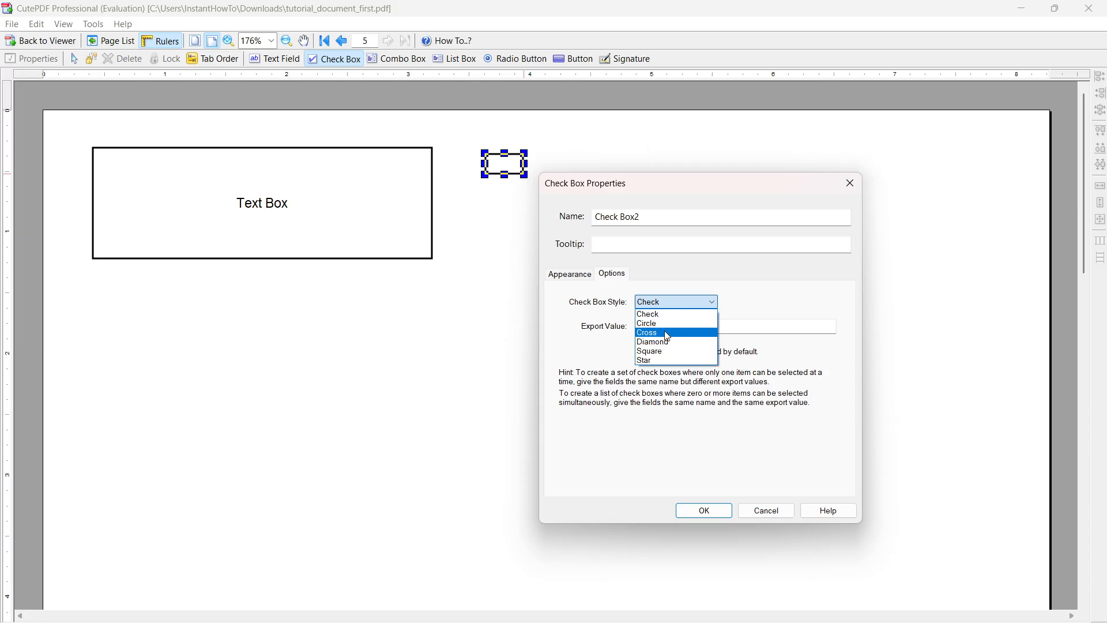
click(673, 302)
click(571, 275)
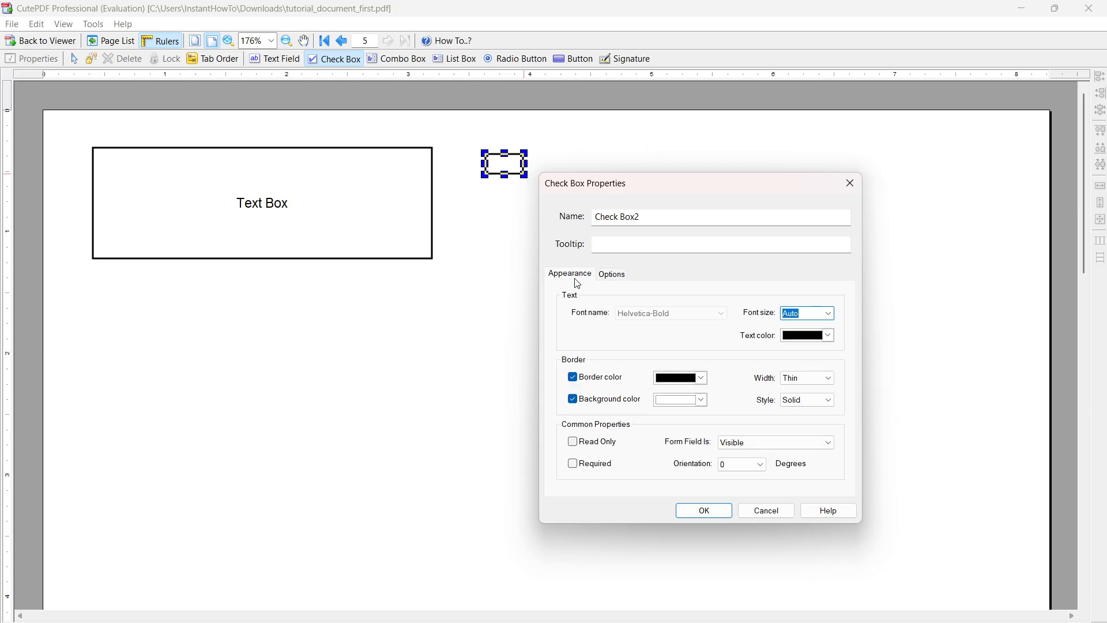
click(705, 511)
drag(505, 177, 500, 189)
Add a second check box of about the same size below the first one, using the Cross style
click(267, 60)
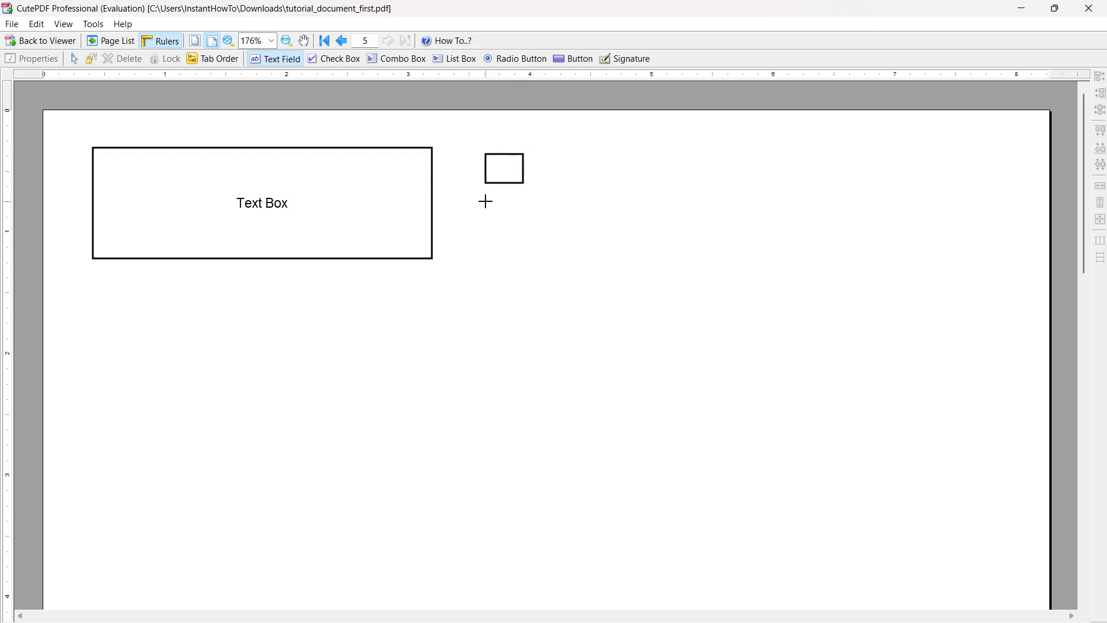
click(342, 62)
mouse_move(486, 202)
mouse_down()
mouse_move(524, 217)
mouse_move(525, 236)
mouse_up()
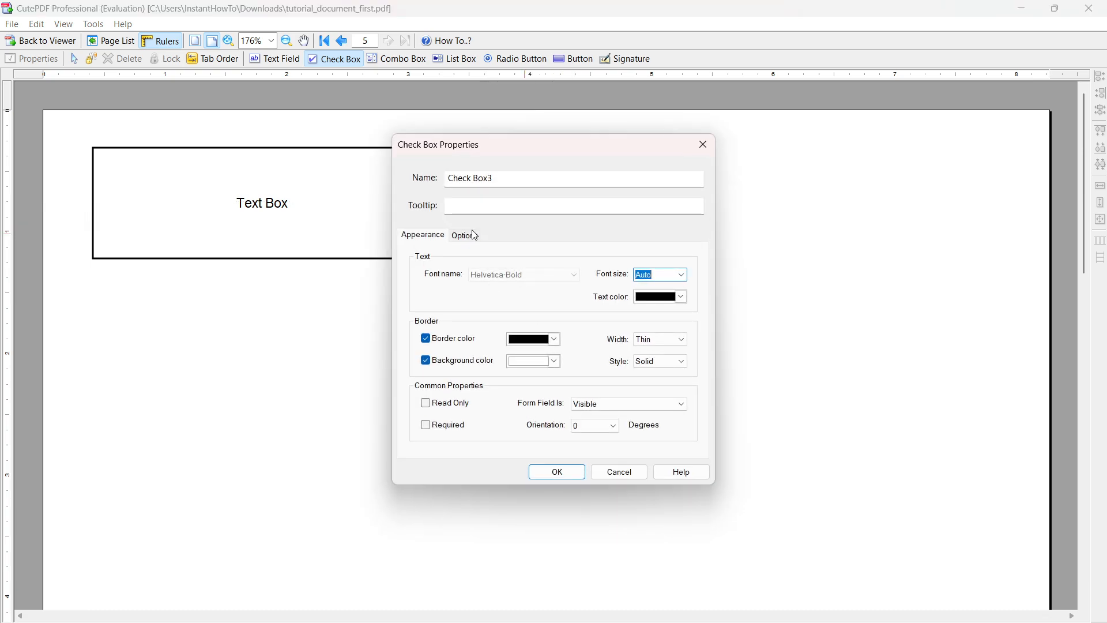
click(469, 235)
click(531, 263)
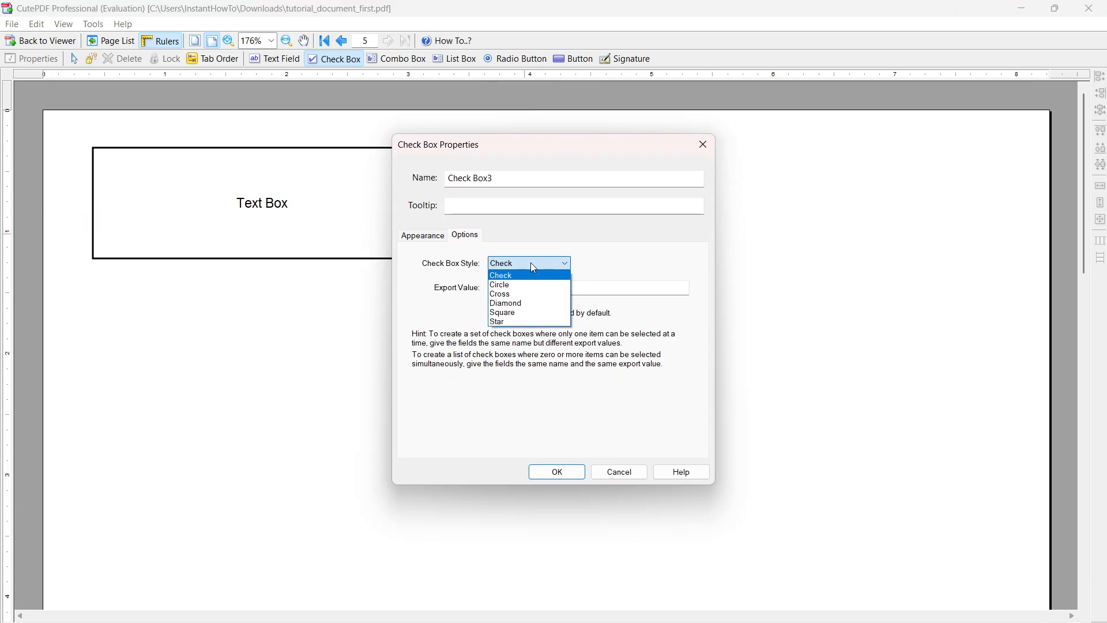
click(515, 295)
click(557, 472)
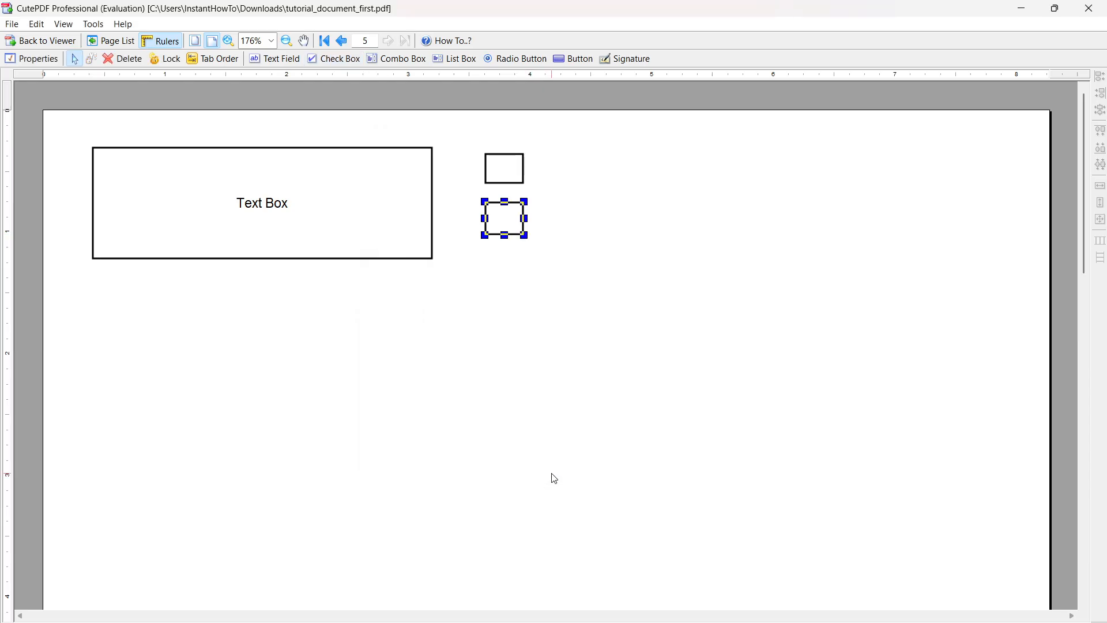
click(528, 277)
click(495, 215)
click(566, 297)
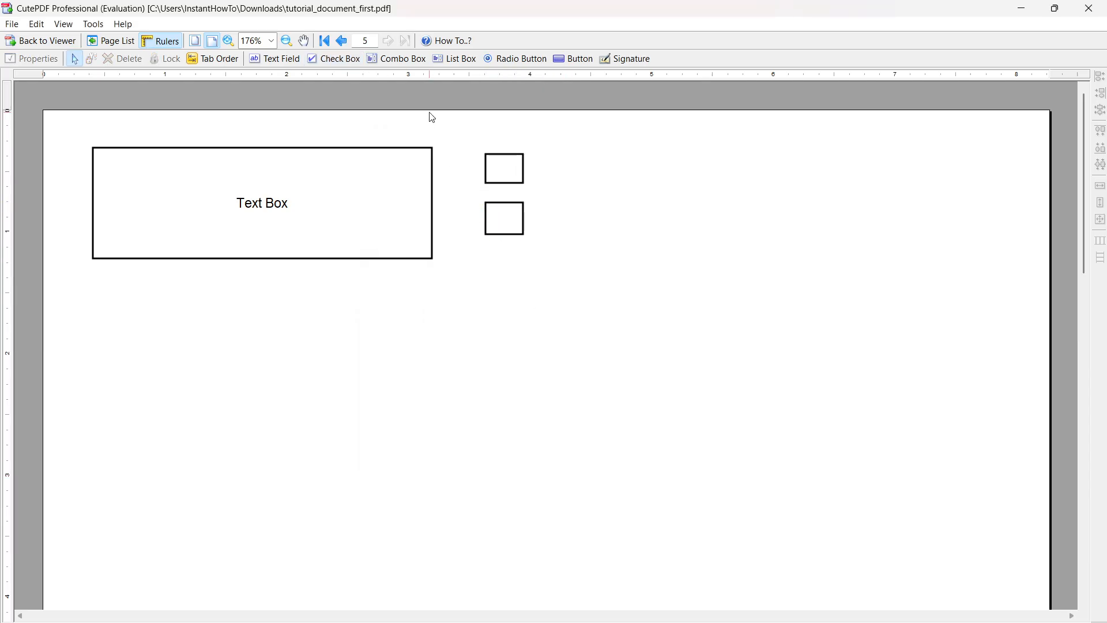
Draw a combo box about 1.2 by 0.9 inches to the right of the check boxes and show its item options
click(400, 59)
drag(556, 152, 697, 250)
drag(499, 153, 682, 214)
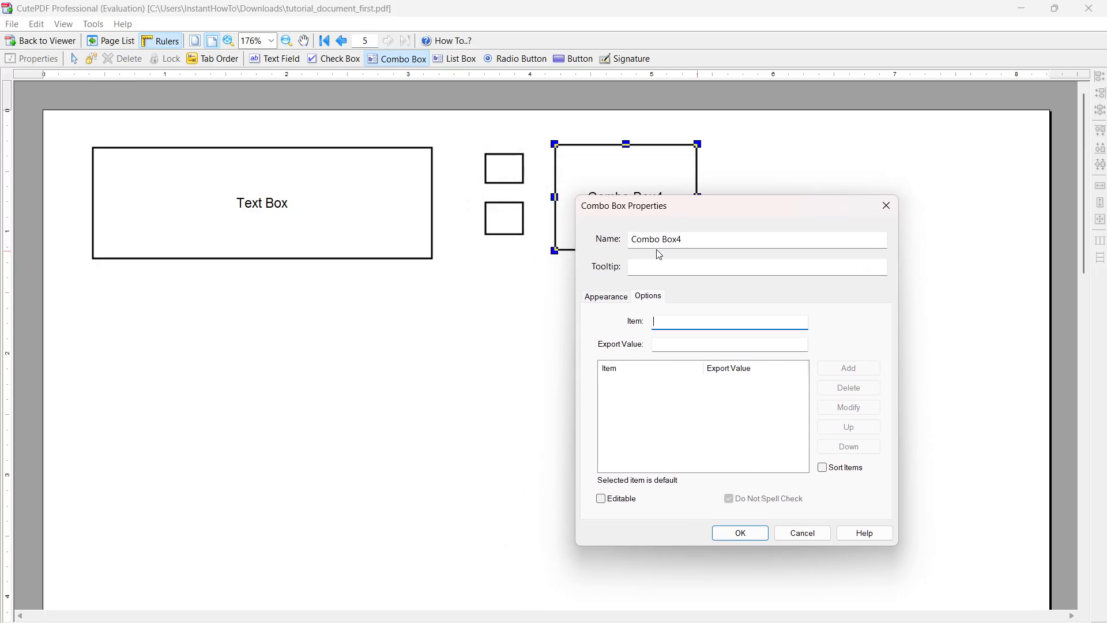
click(606, 296)
click(646, 297)
click(629, 298)
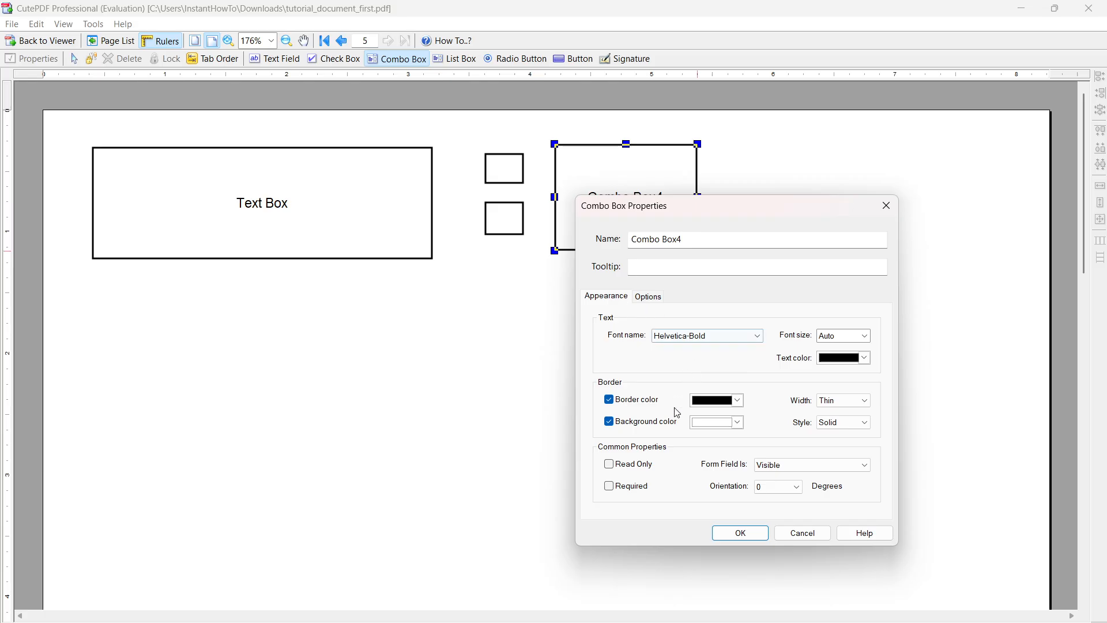
drag(755, 215, 366, 136)
click(262, 218)
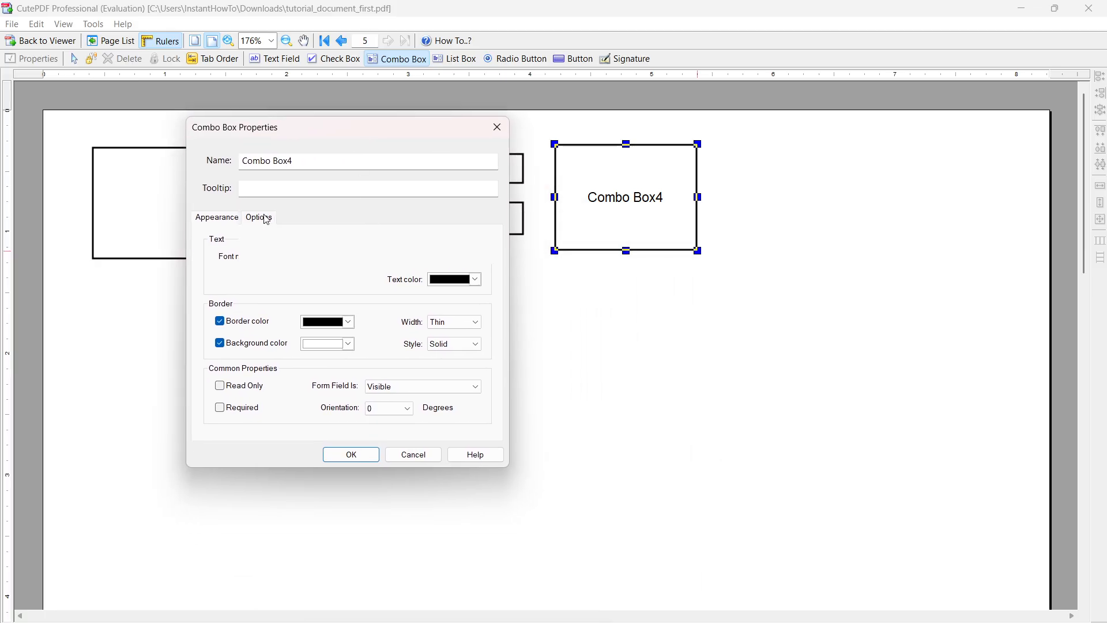
mouse_move(454, 144)
mouse_down()
mouse_move(424, 176)
mouse_move(431, 249)
mouse_move(531, 307)
mouse_move(517, 250)
mouse_move(458, 142)
mouse_up()
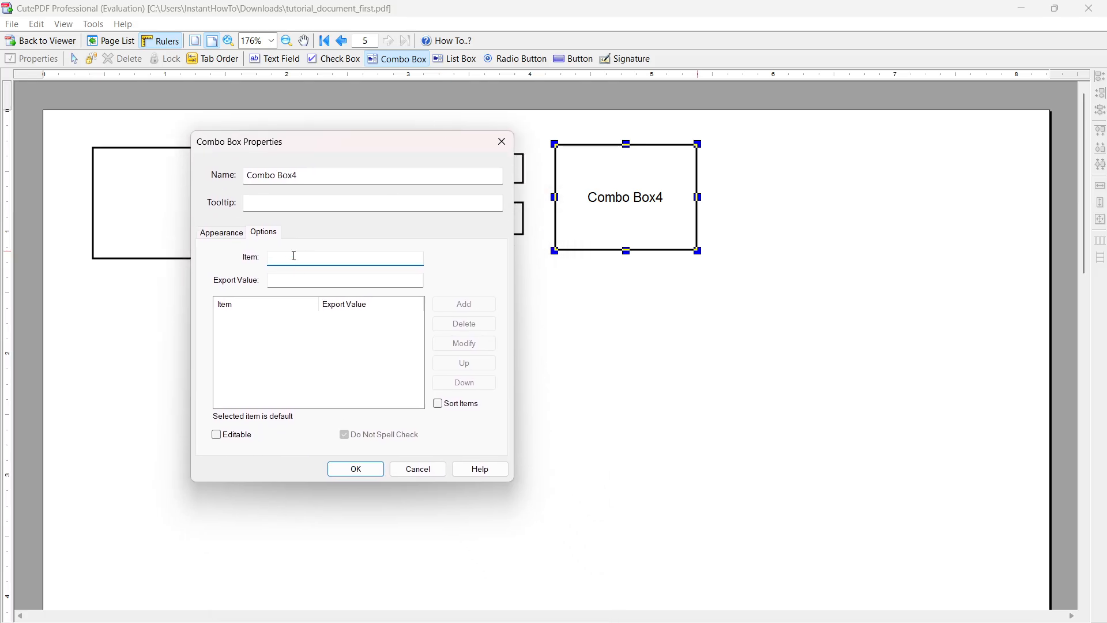
Add Item 1 with export value 1 to the combo box's list
click(327, 307)
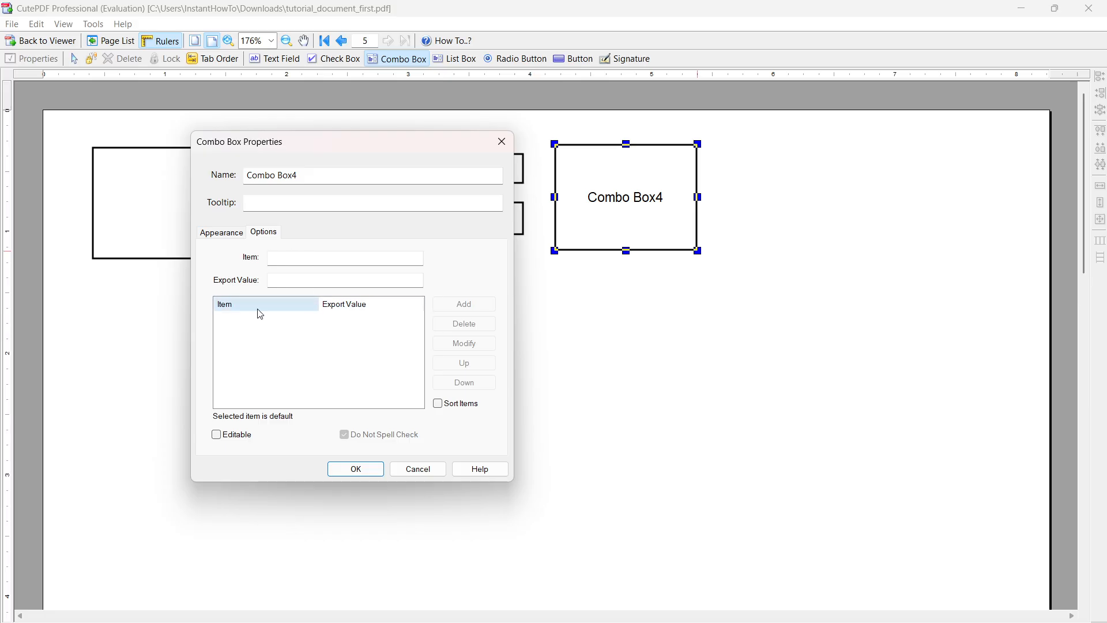
click(305, 260)
text(Item 1)
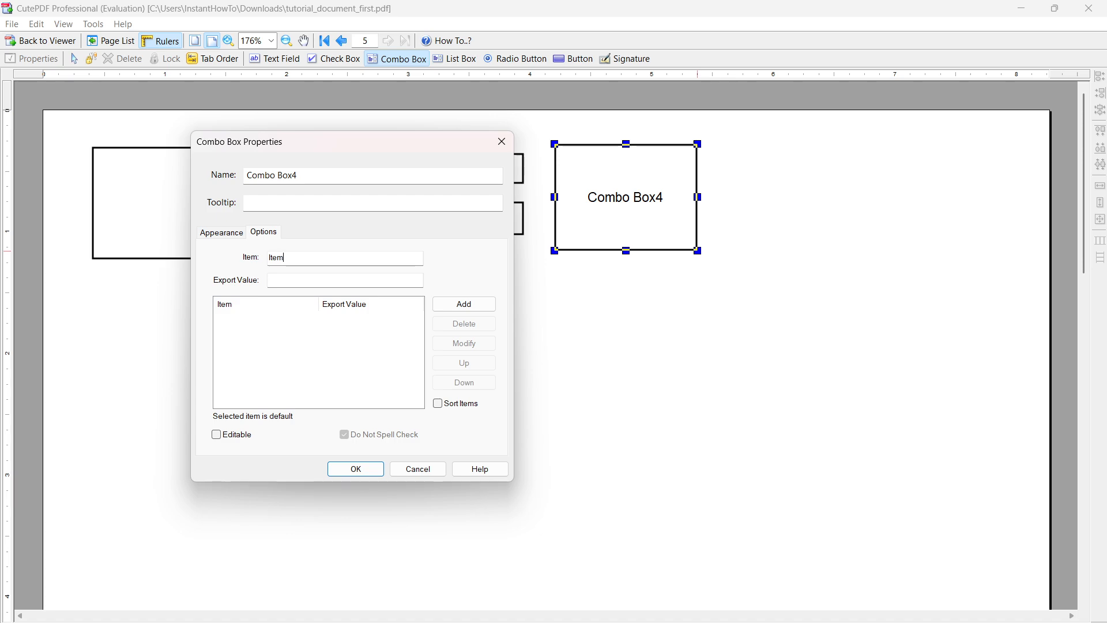
click(298, 278)
text(1)
click(465, 303)
Add Item 2 with export value 2 to the combo box's list
click(332, 261)
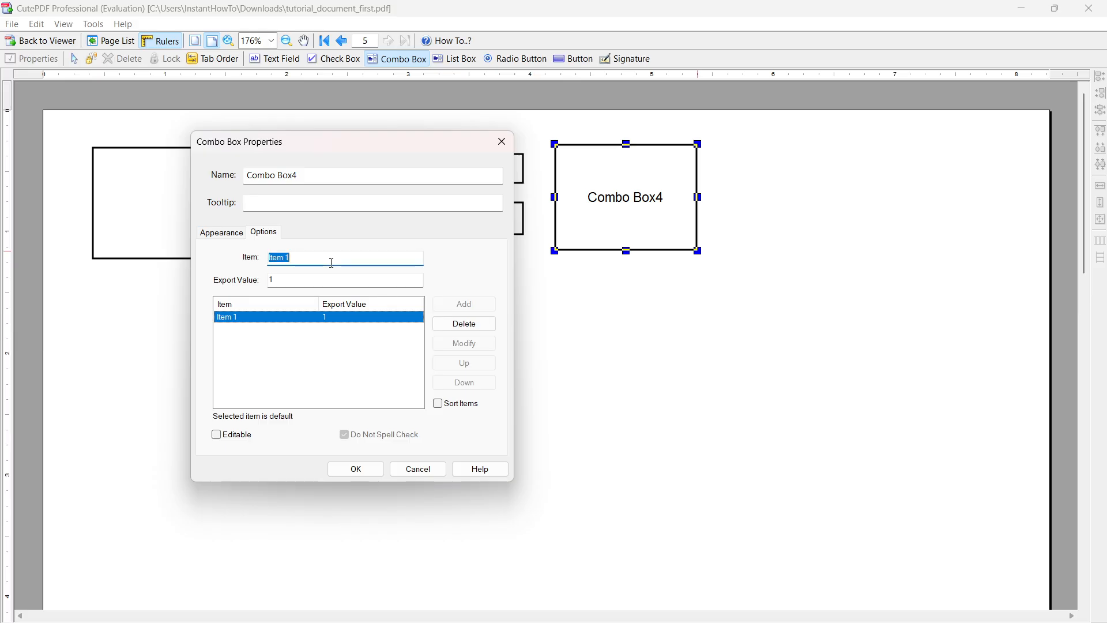
text(Item)
double_click(291, 279)
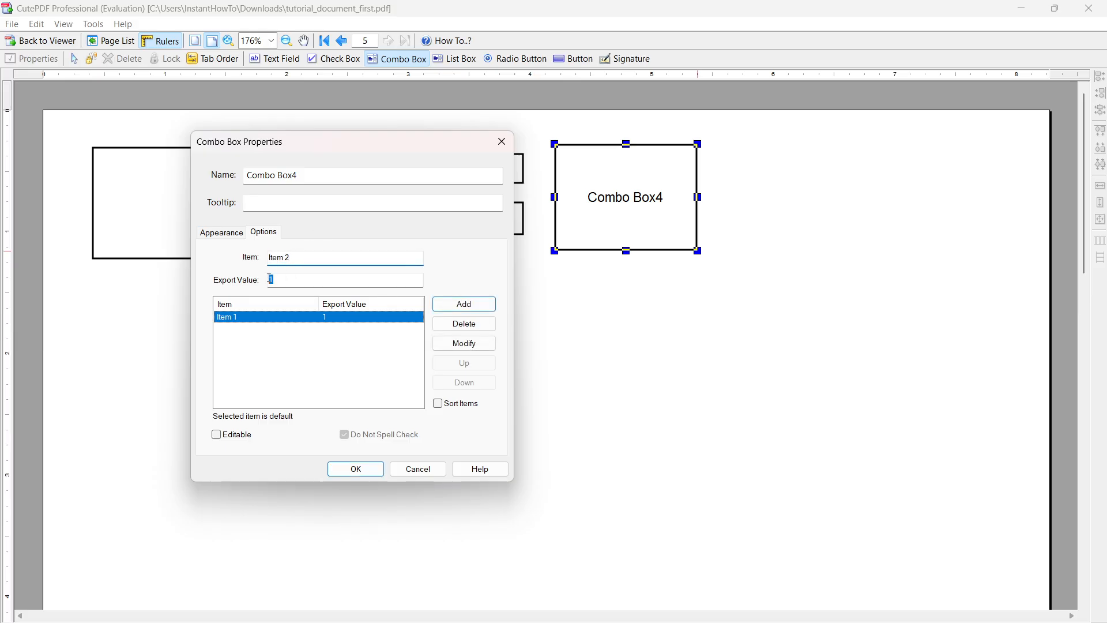
text(2)
click(464, 304)
Add Item 3 with export value 3 to the combo box's list
click(307, 256)
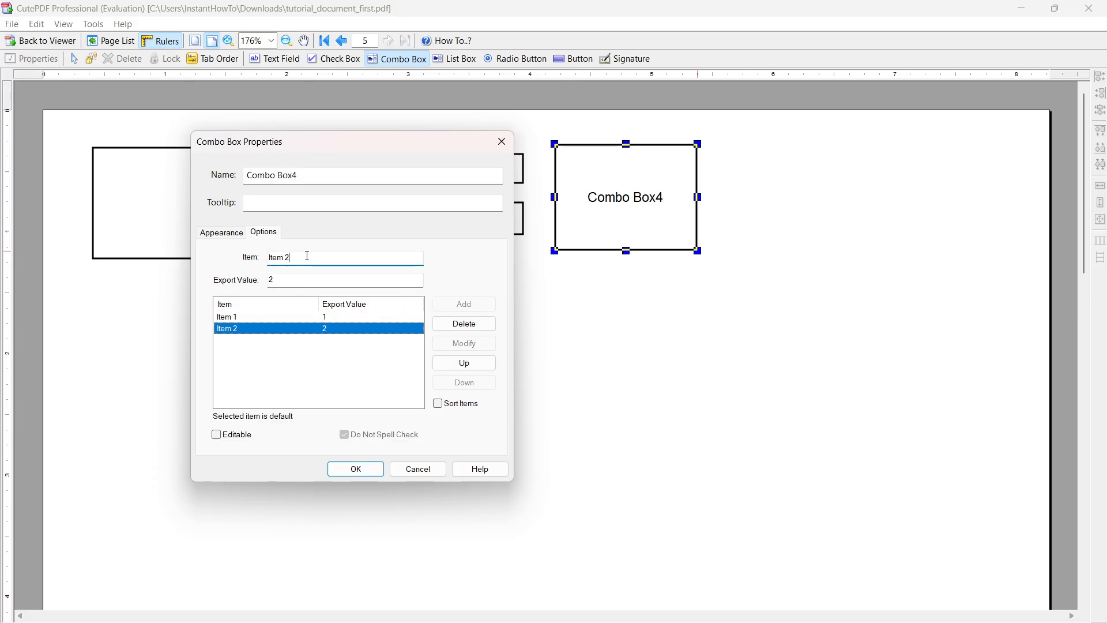
key(BackSpace)
text(3)
double_click(290, 281)
text(3)
click(463, 305)
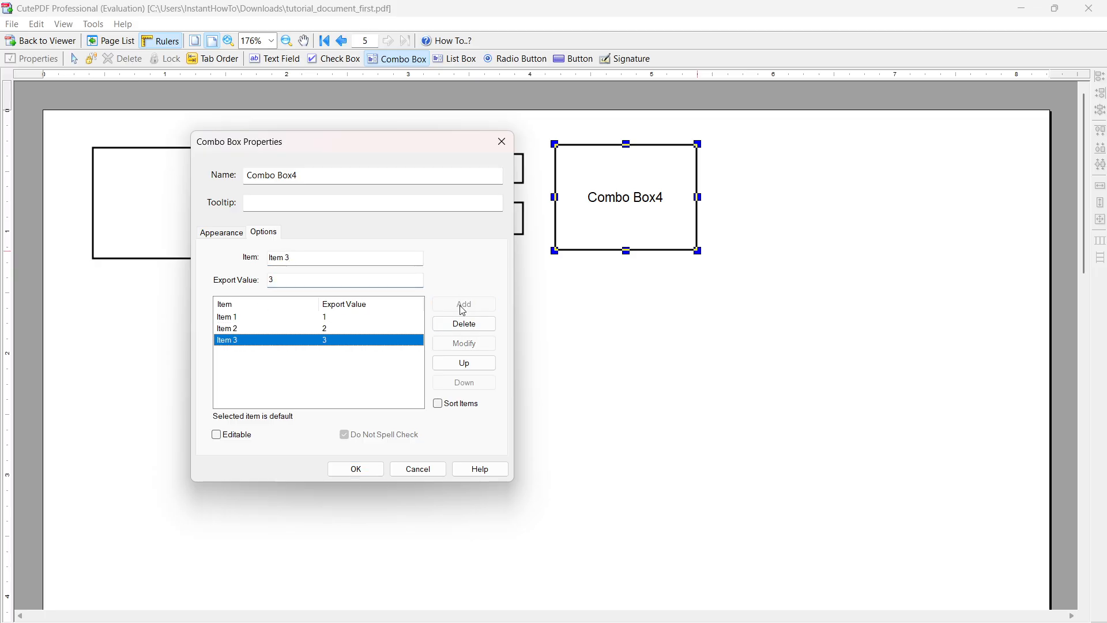
Add Item 4 with export value 4 to the combo box's list and leave no item selected
click(316, 258)
key(BackSpace)
text(4)
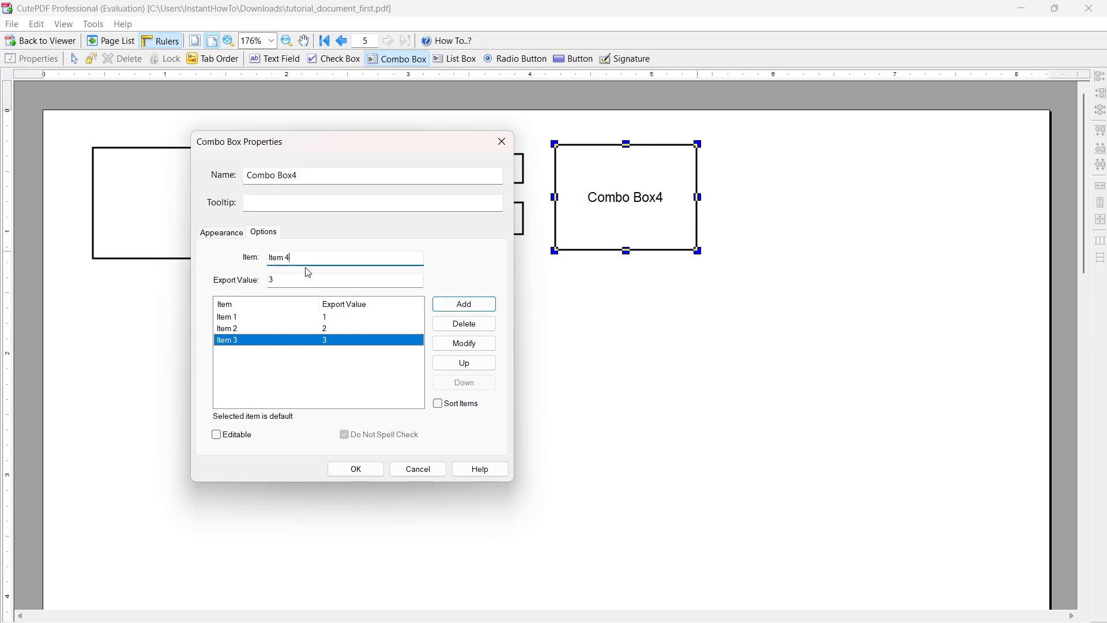
click(300, 279)
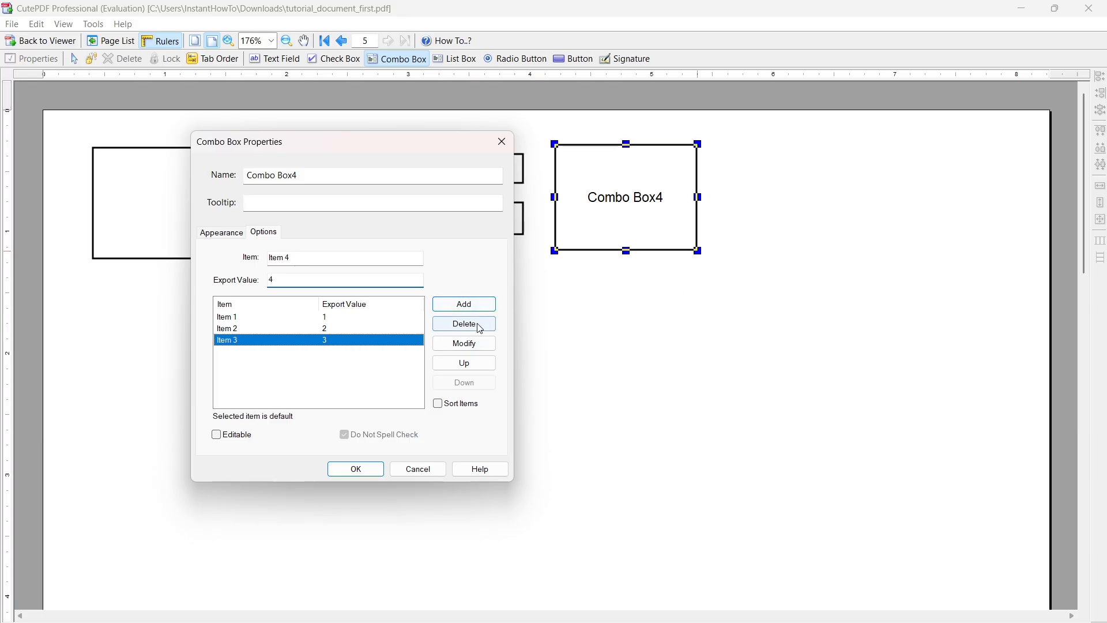
click(464, 304)
click(376, 399)
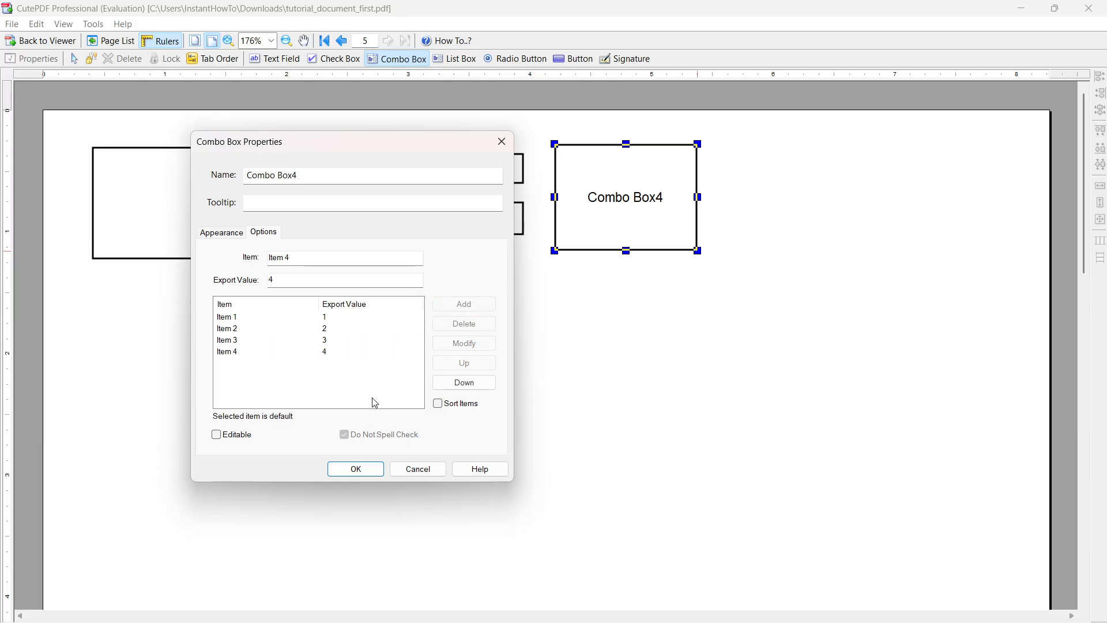
Apply the combo box's properties with the Editable option left off
click(217, 437)
click(216, 436)
click(361, 468)
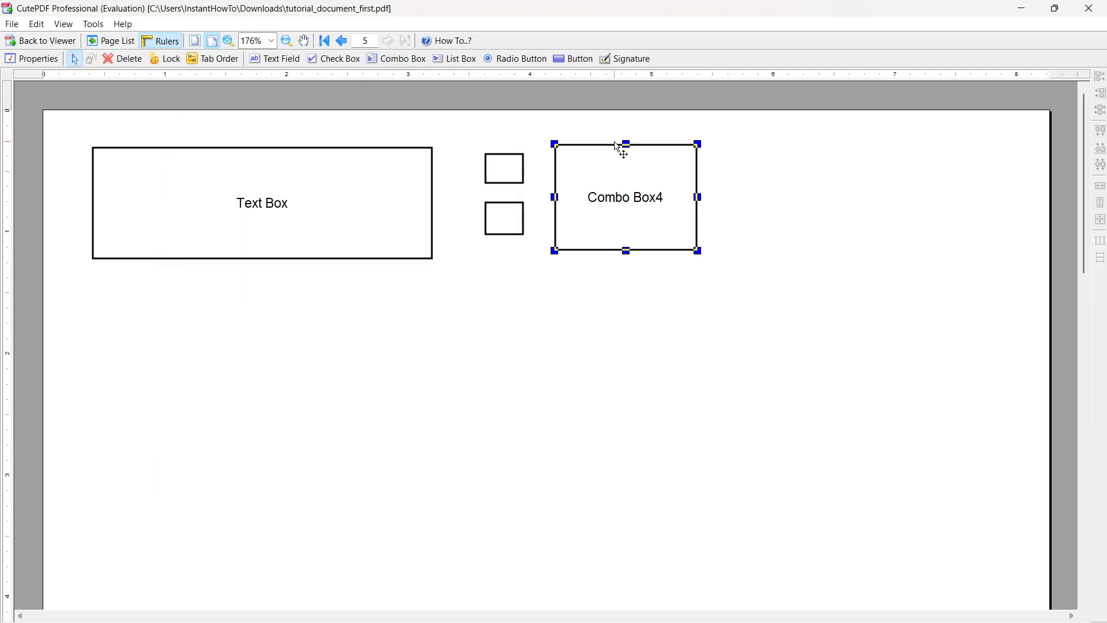
Draw a list box about 2 by 1.1 inches below the text field and go to its item options
click(455, 59)
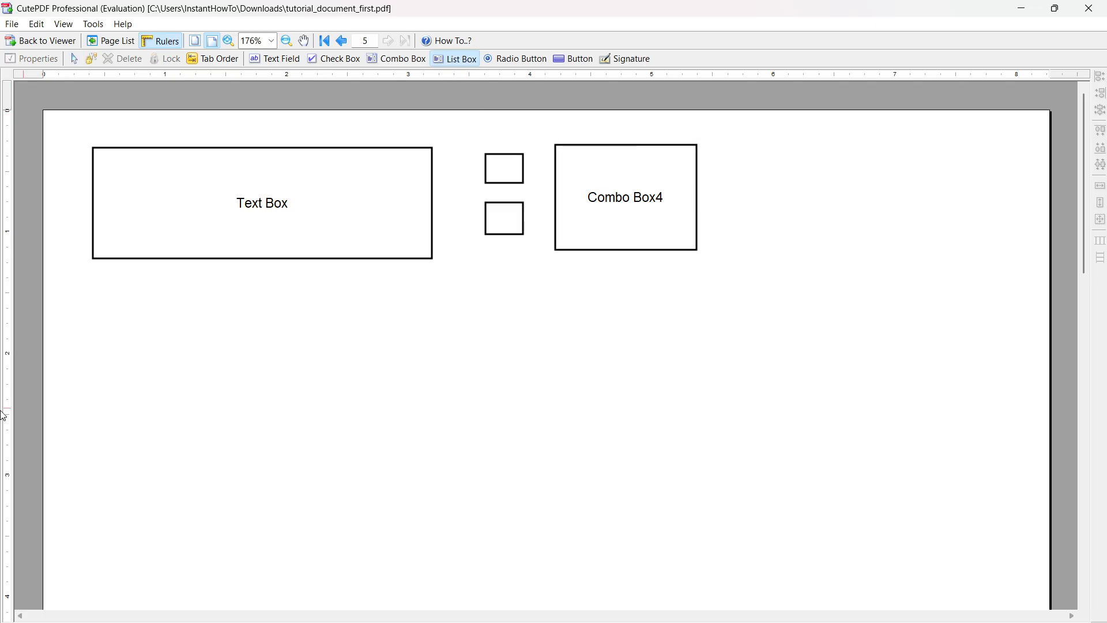
mouse_move(95, 287)
mouse_down()
mouse_move(250, 348)
mouse_move(332, 421)
mouse_up()
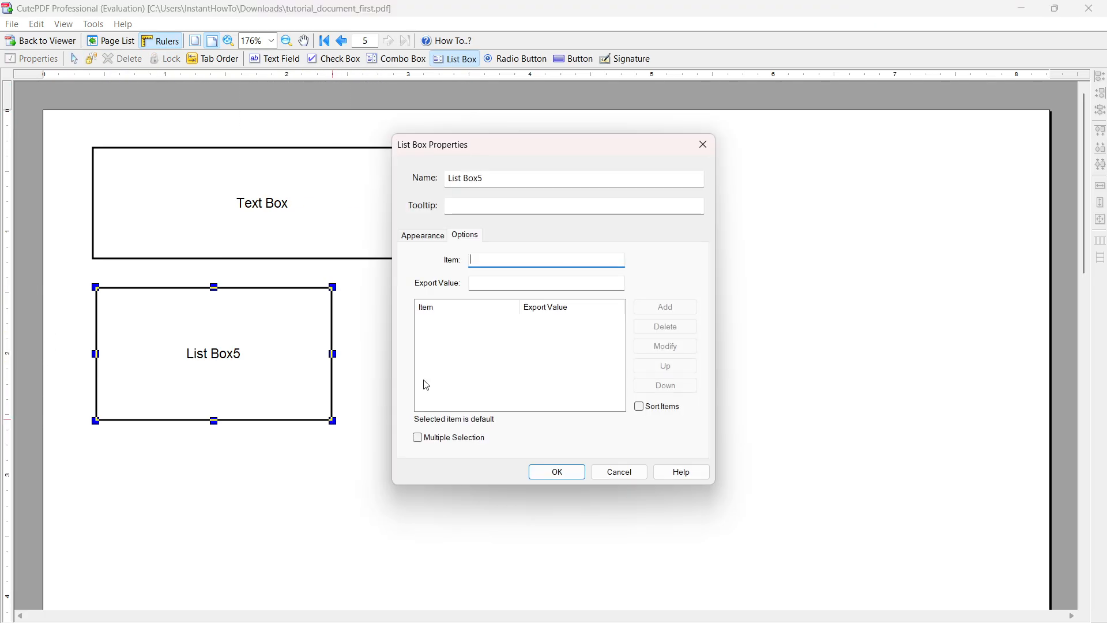
click(430, 240)
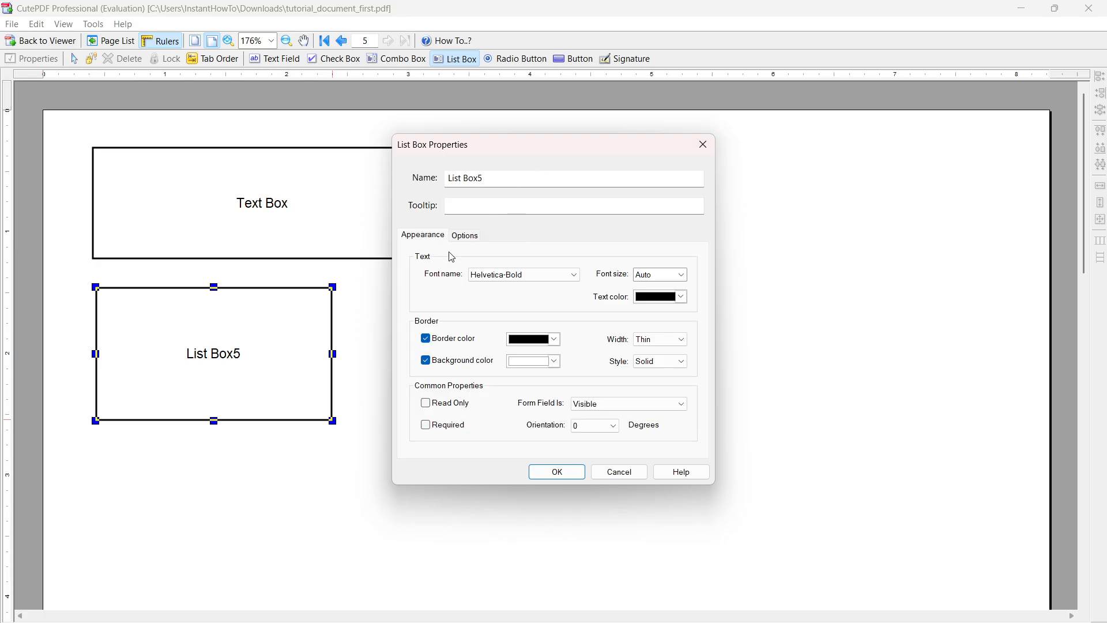
click(470, 237)
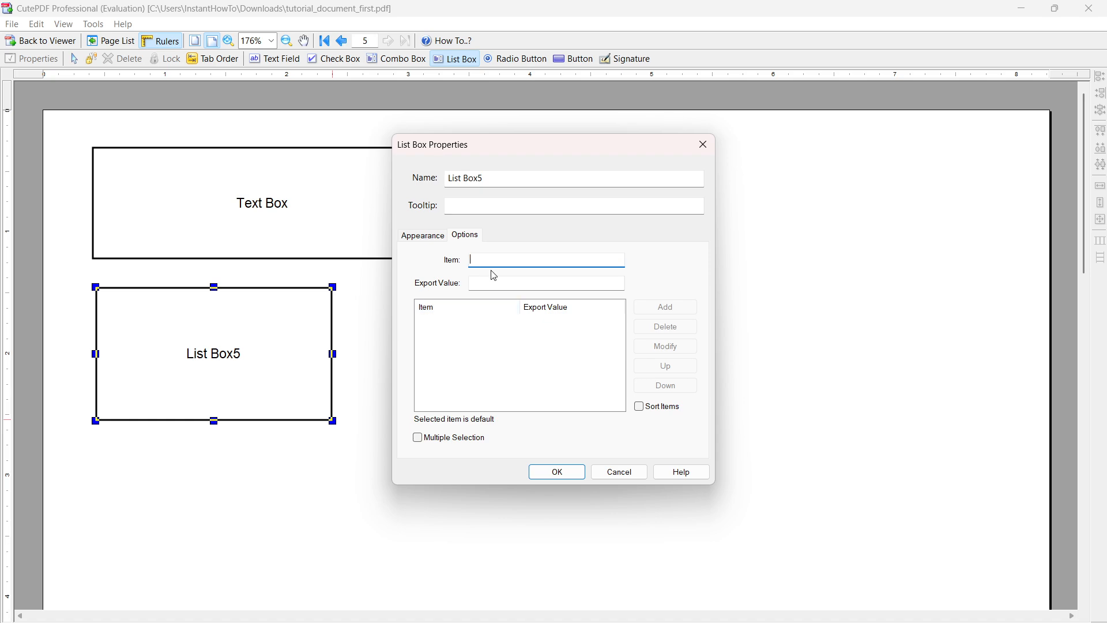
Add the item Red with export value 1 to the list box
text(Red)
click(480, 283)
text(1)
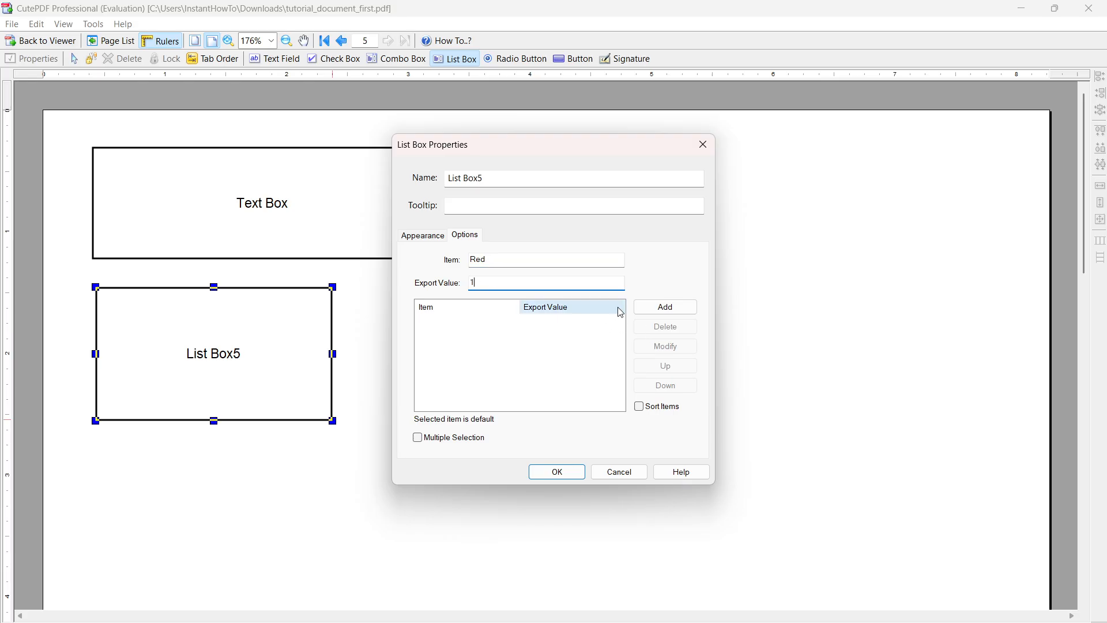
click(669, 310)
Add the item Blue with export value 2 to the list box
drag(489, 260, 433, 261)
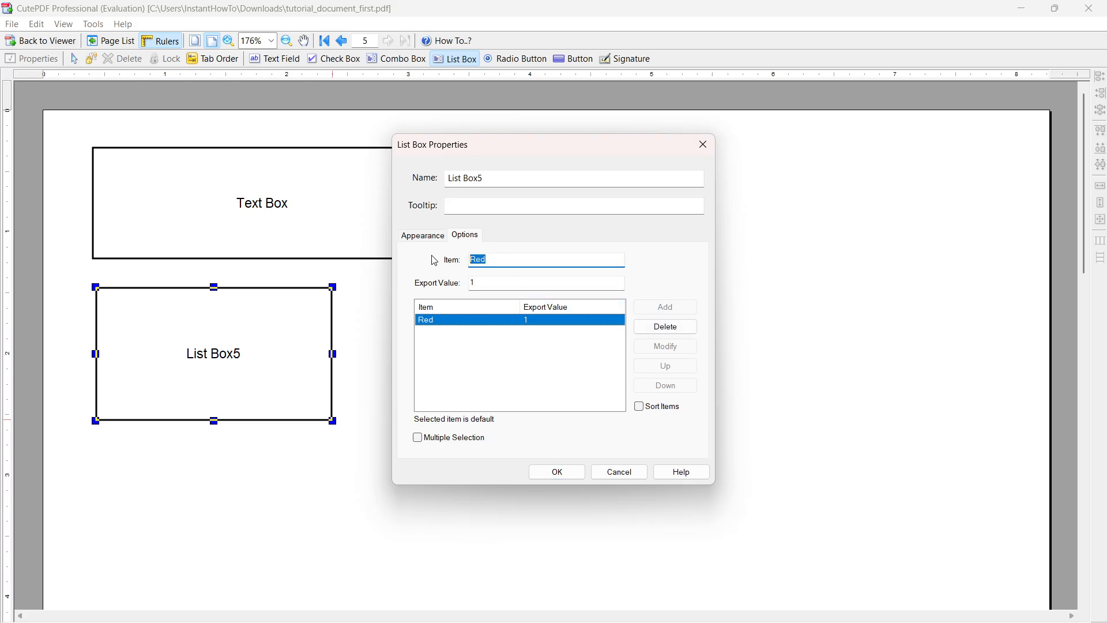
text(Blue)
key(Tab)
text(2)
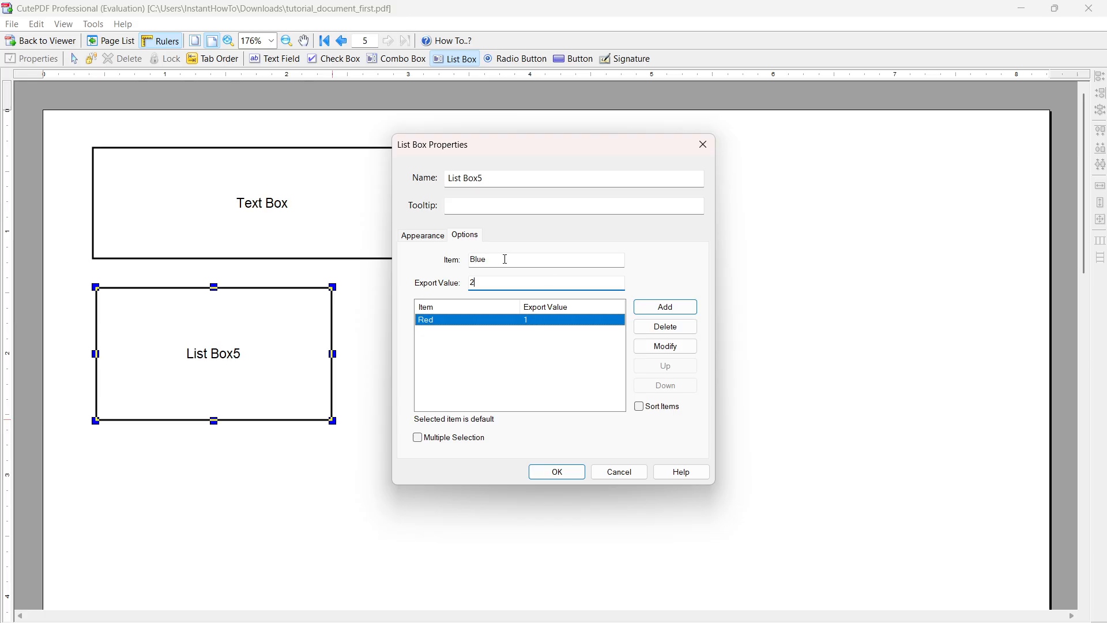
click(666, 307)
Add the item Green with export value 3 to the list box
double_click(531, 255)
text(Green)
key(Tab)
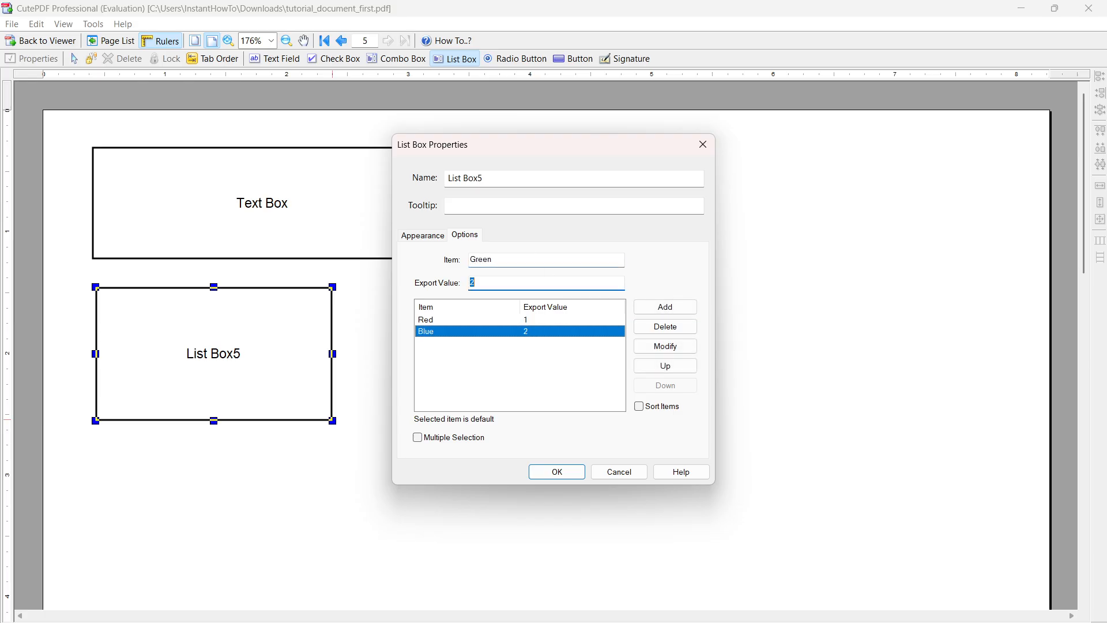
text(3)
click(659, 312)
Add the item Yellow with export value 4 to the list box and apply its properties
double_click(538, 255)
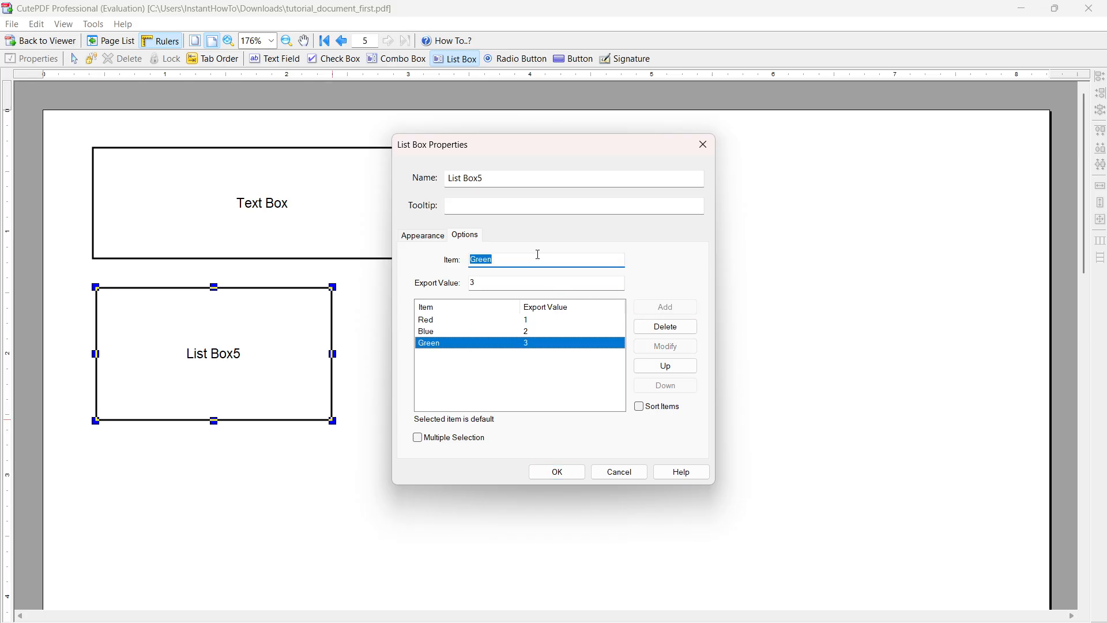
text(Yellow)
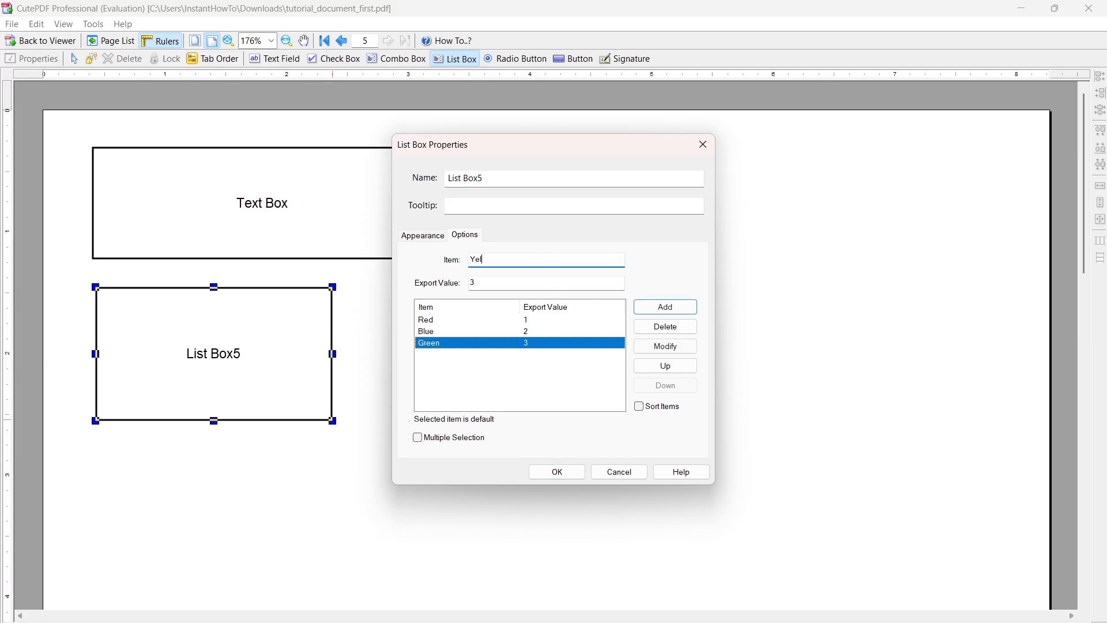
key(Tab)
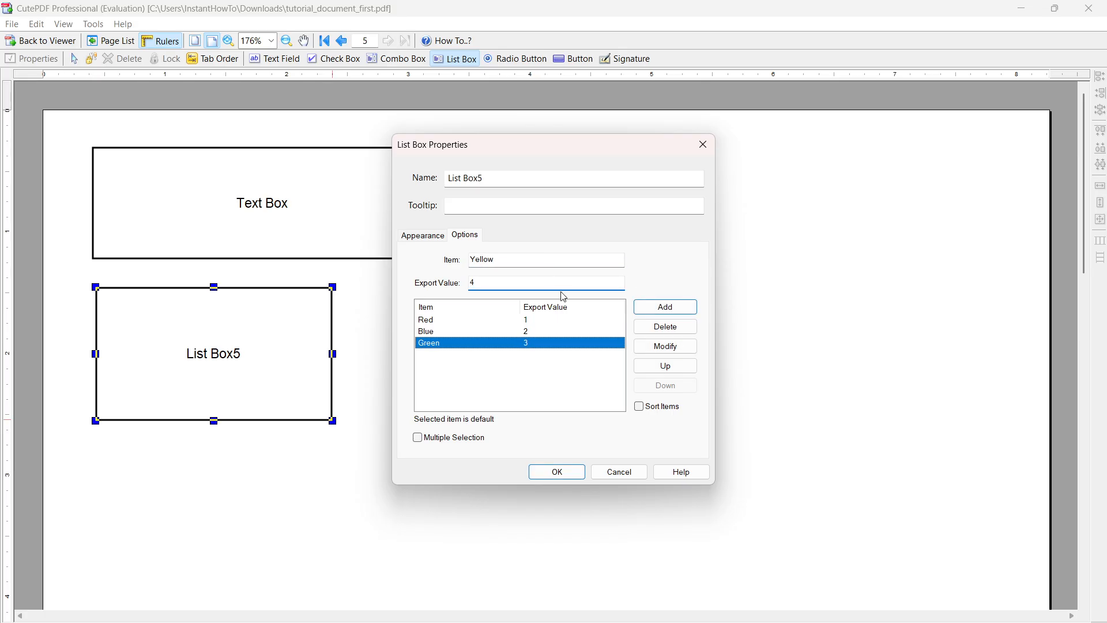
click(664, 308)
click(576, 472)
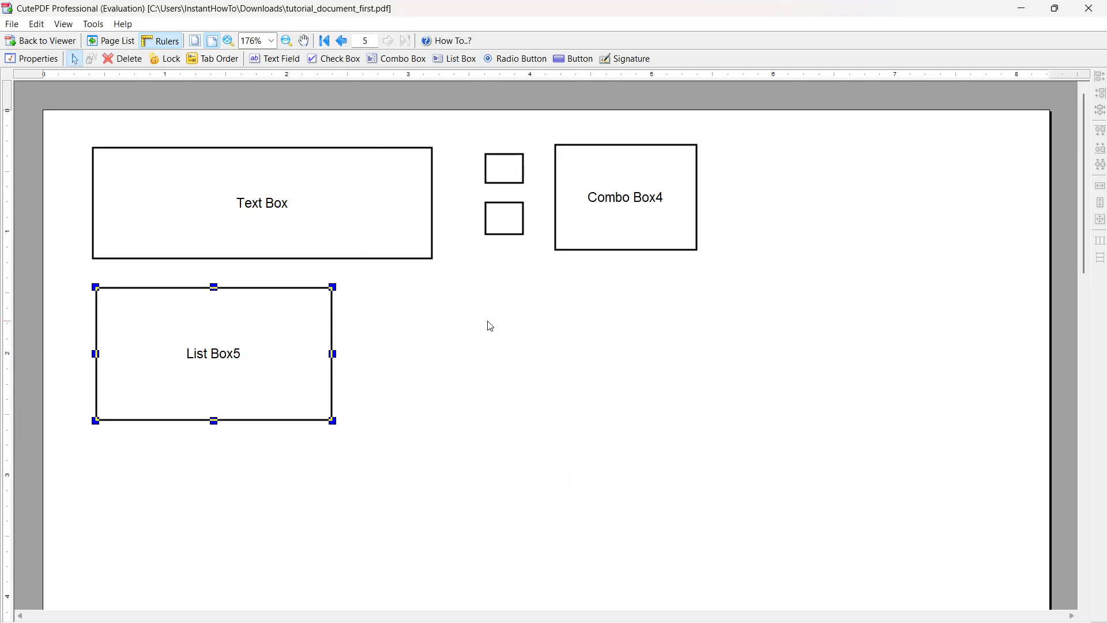
Draw a small radio button beside the list box and give it the Check button style
click(536, 59)
drag(380, 292, 422, 333)
click(492, 264)
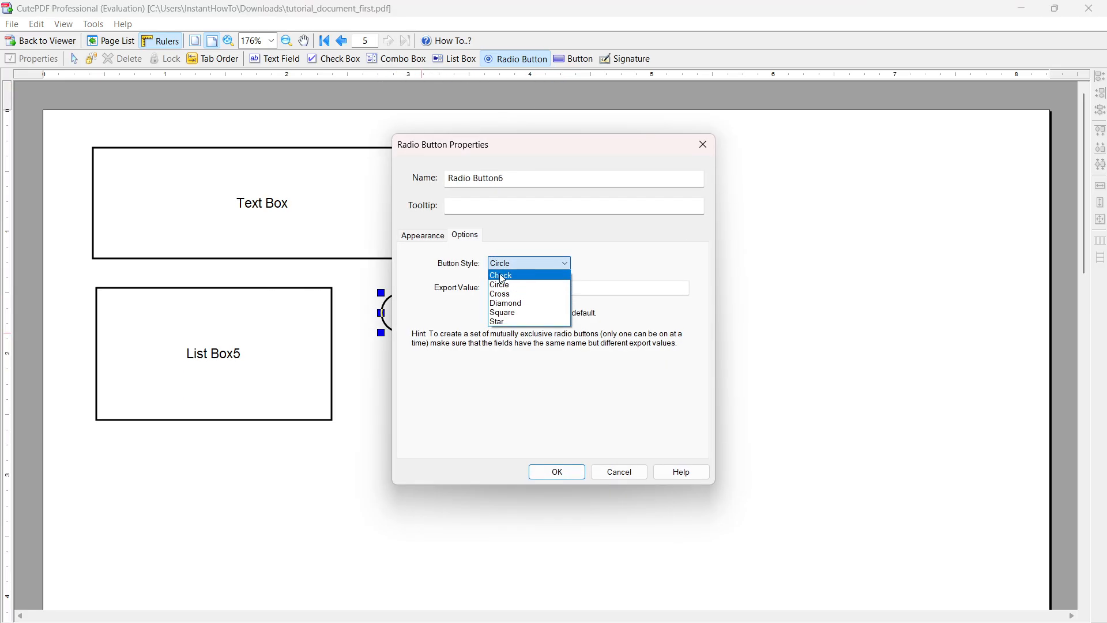
click(513, 275)
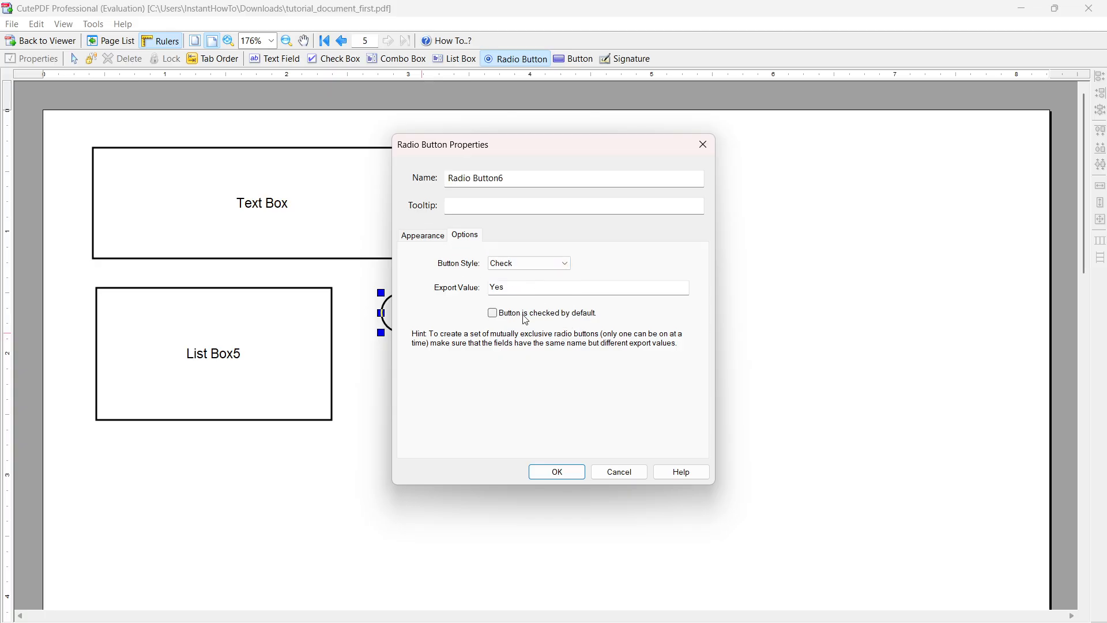
click(568, 474)
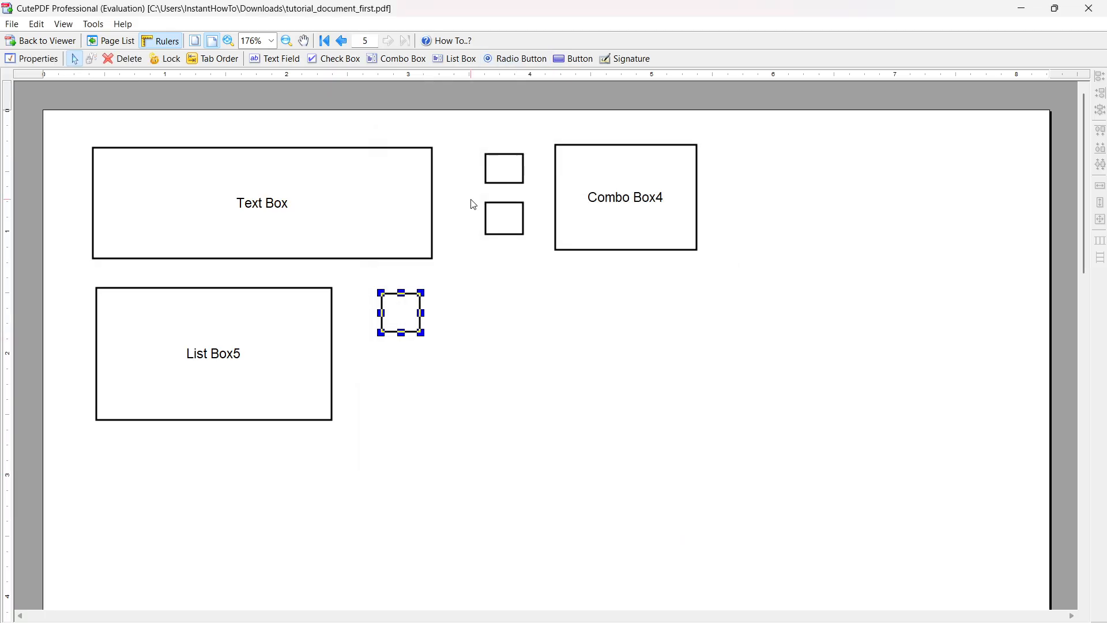
Draw a second radio button directly below the first one, keeping the Circle button style
click(487, 60)
drag(375, 360, 421, 406)
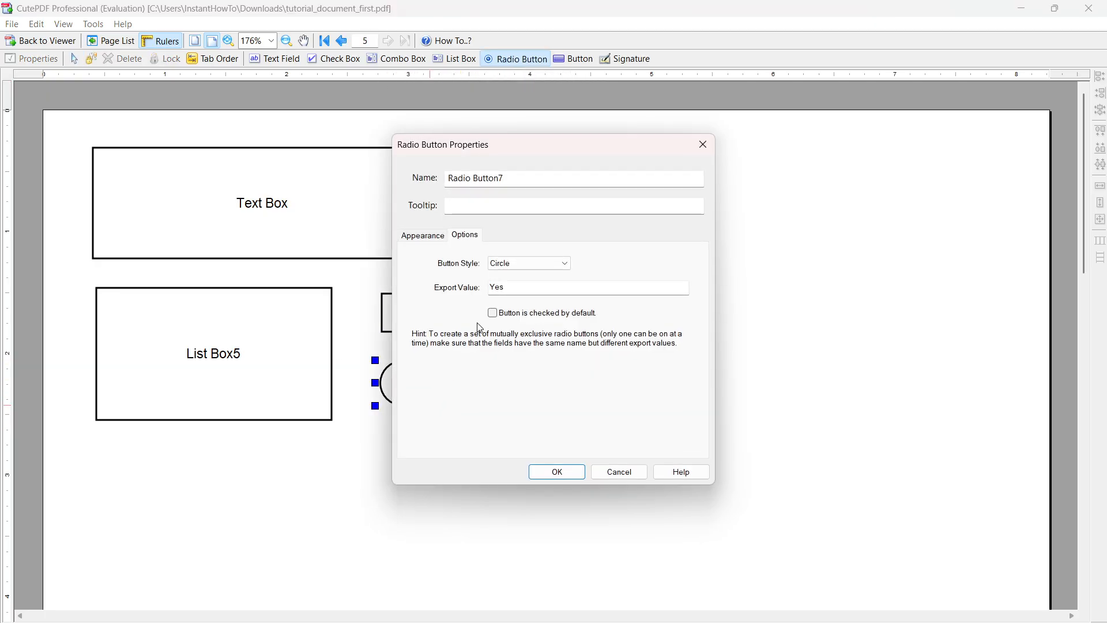
click(557, 472)
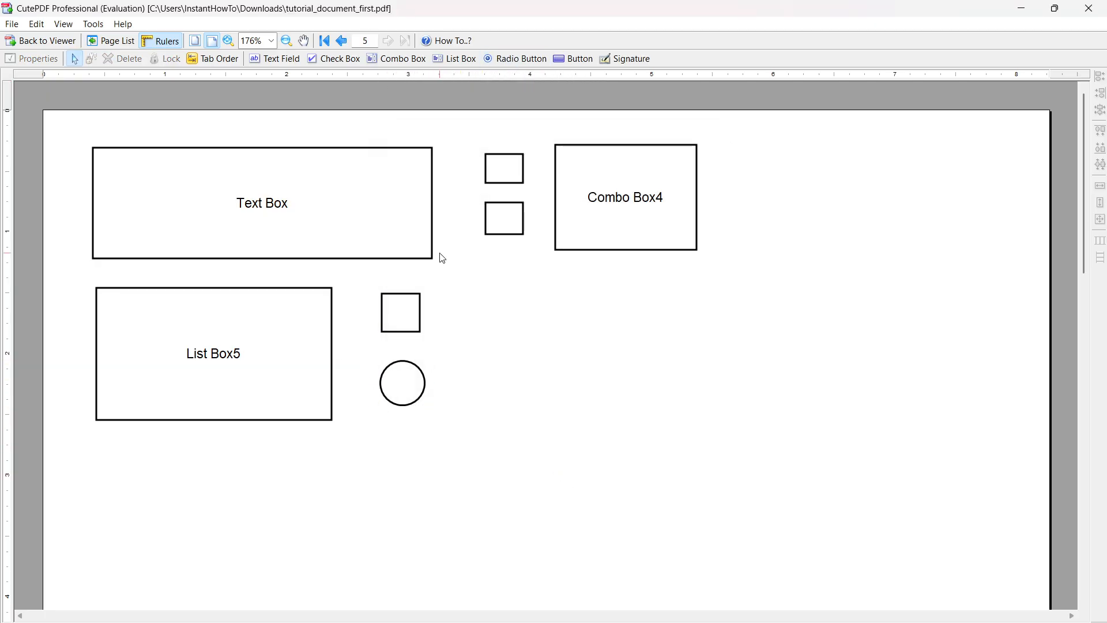
Draw a button field beside the radio buttons and choose Reset a form as its action
click(573, 58)
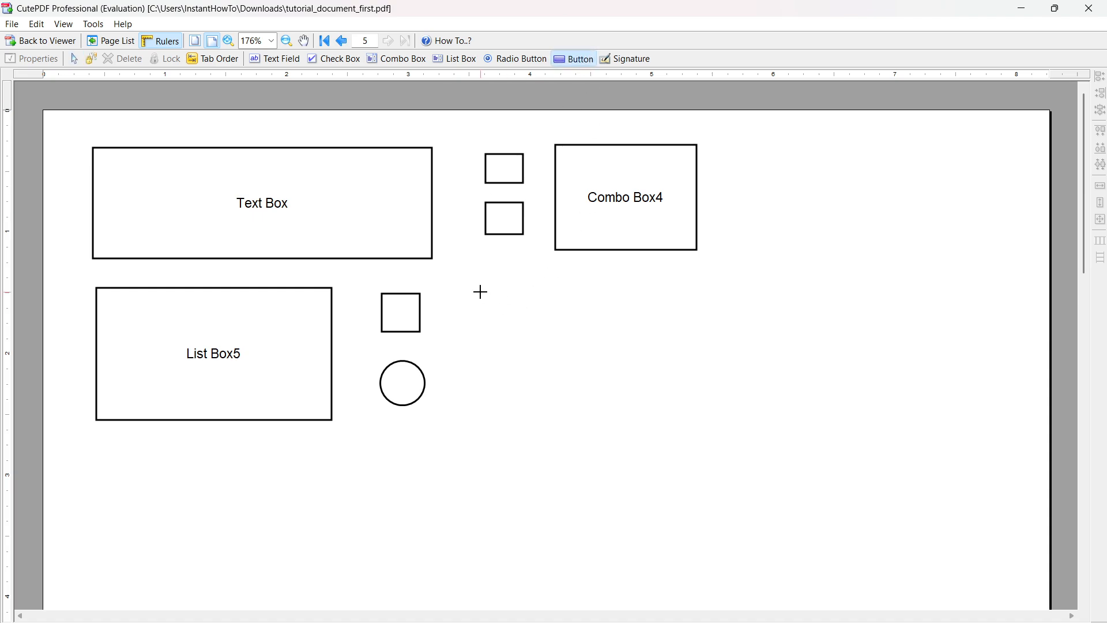
drag(476, 290, 608, 351)
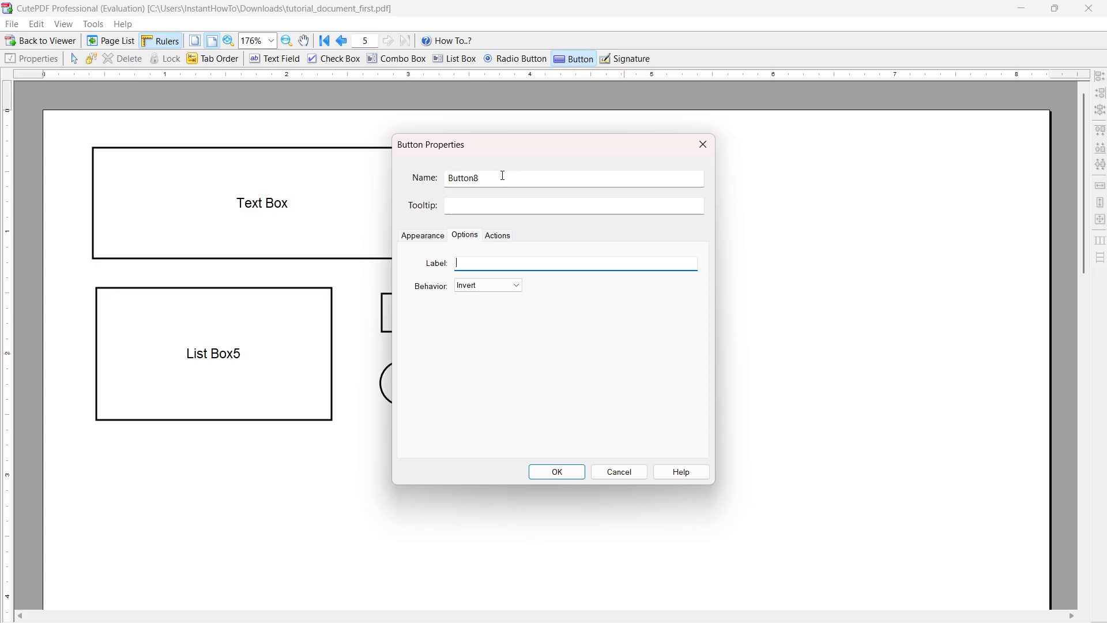
click(499, 236)
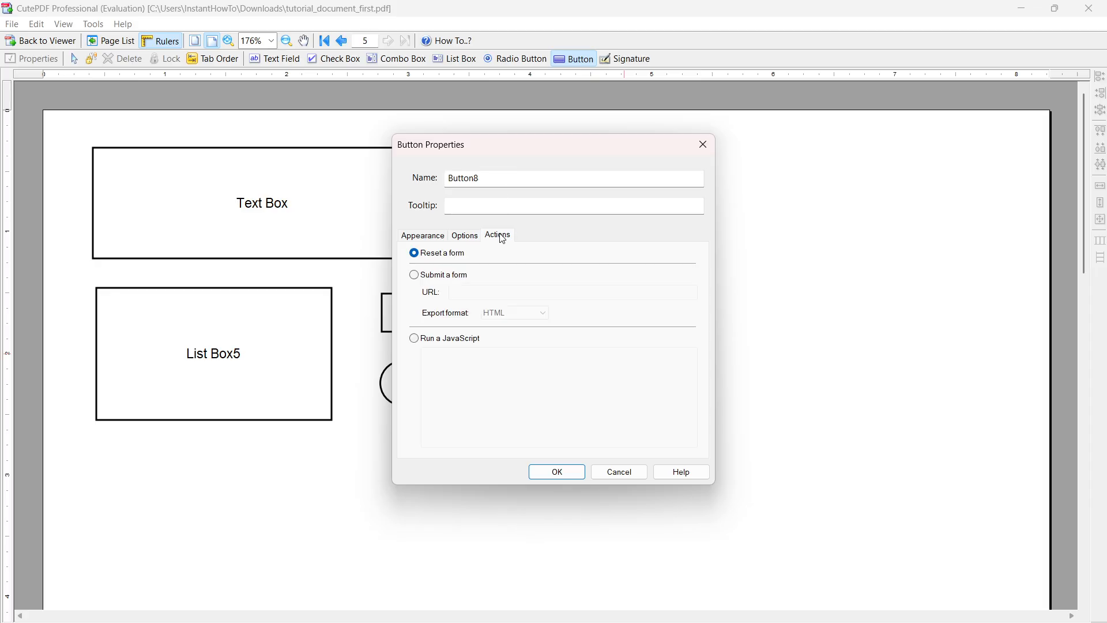
click(442, 276)
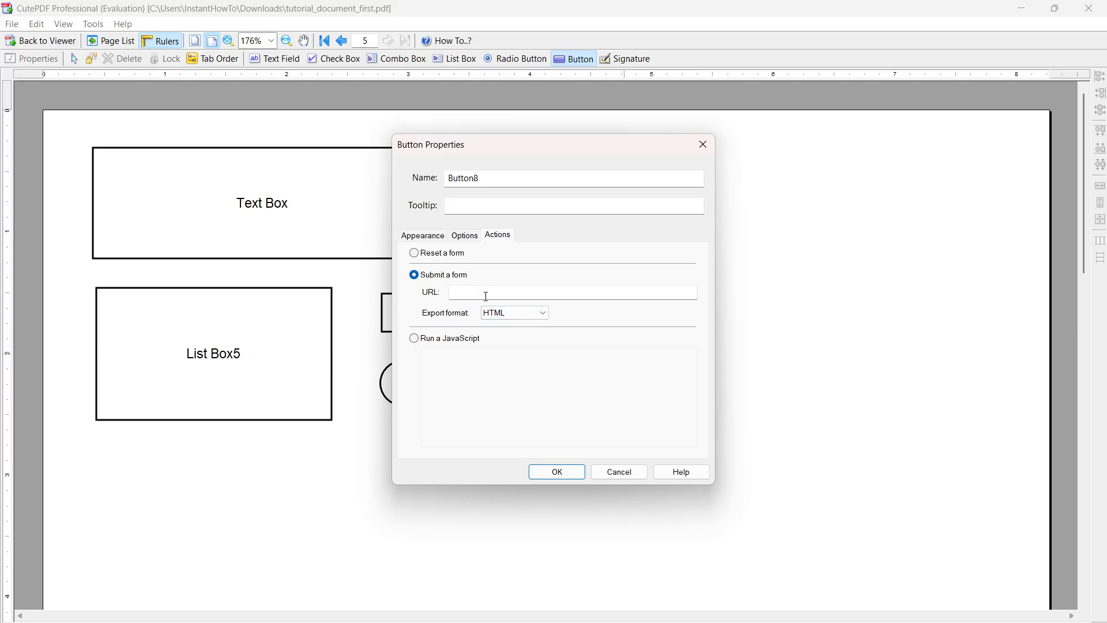
click(440, 344)
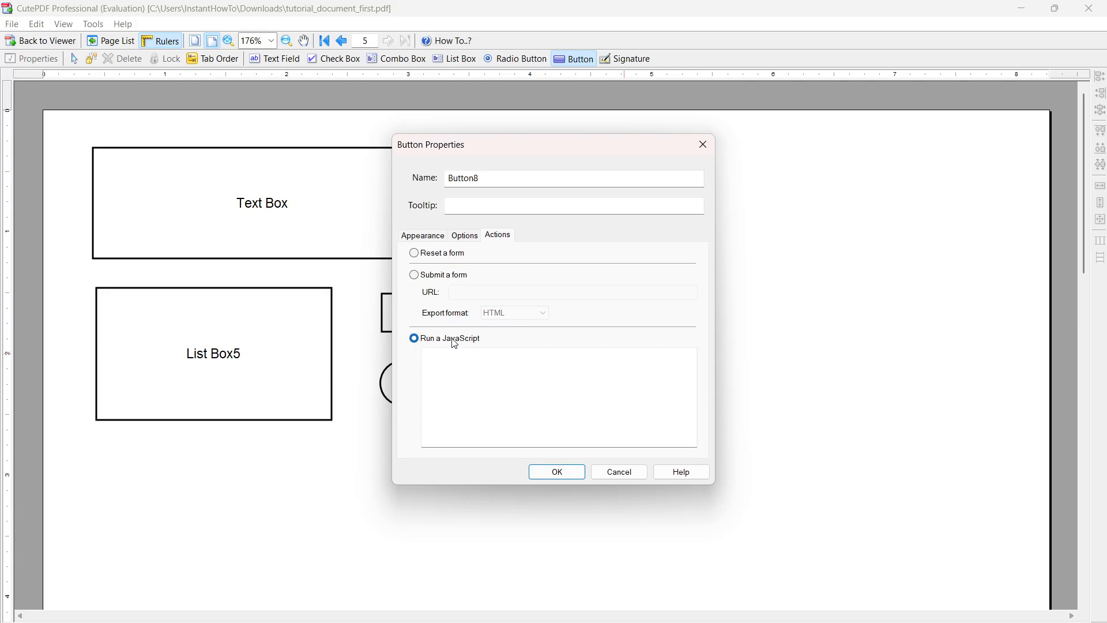
click(445, 257)
Name the new button Reset Button and apply its properties
click(437, 240)
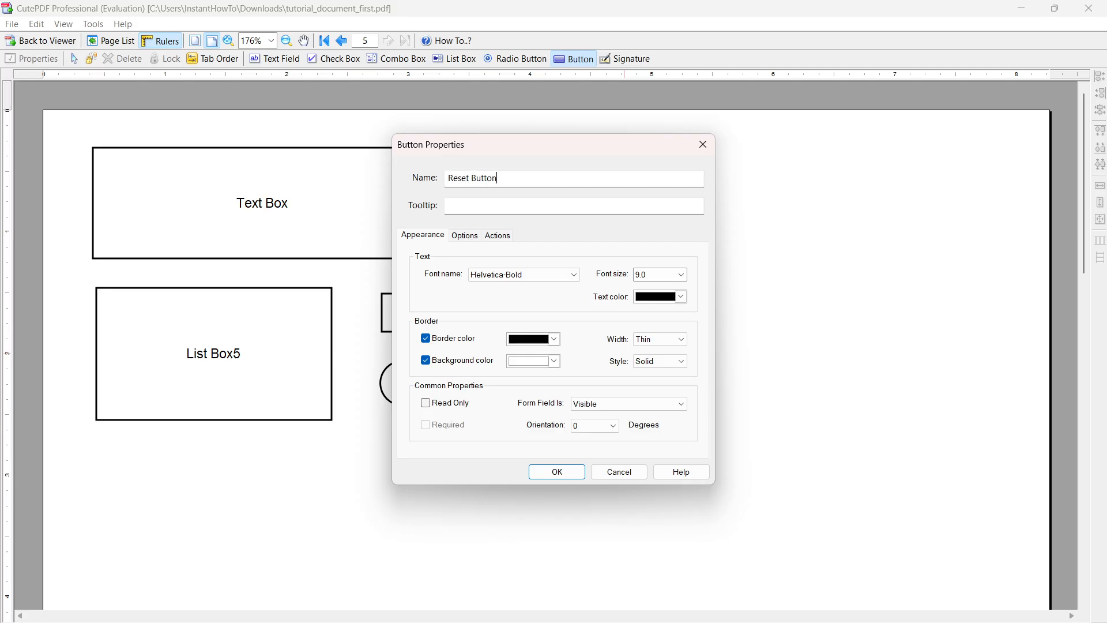
click(567, 475)
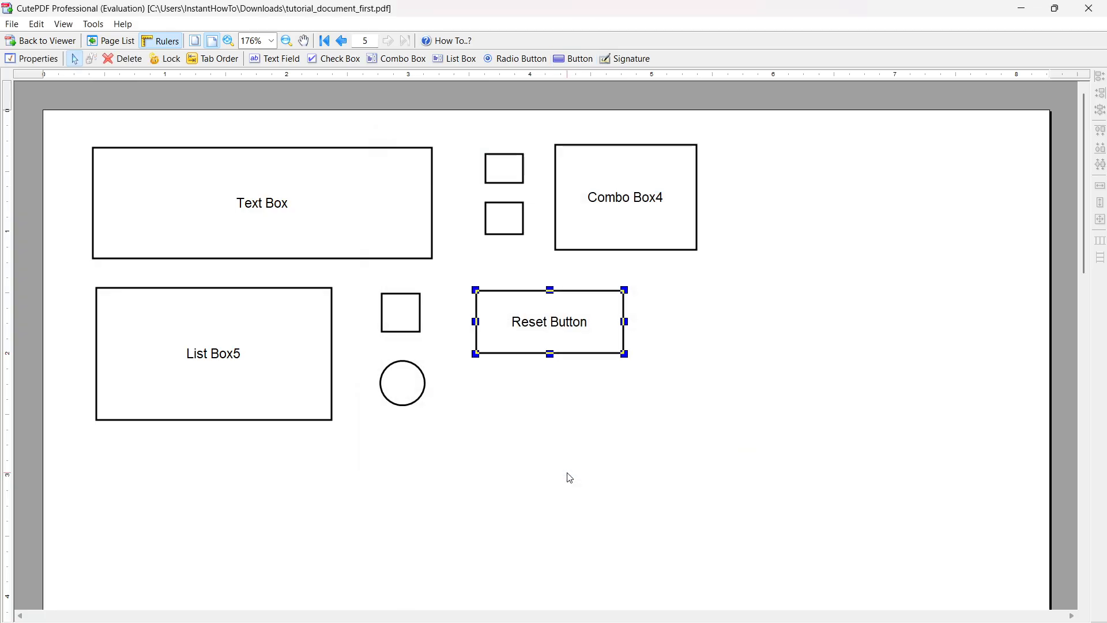
Draw a digital signature field about 1.4 by 0.9 inches beside the reset button, keeping its default properties
click(626, 59)
drag(696, 297, 867, 408)
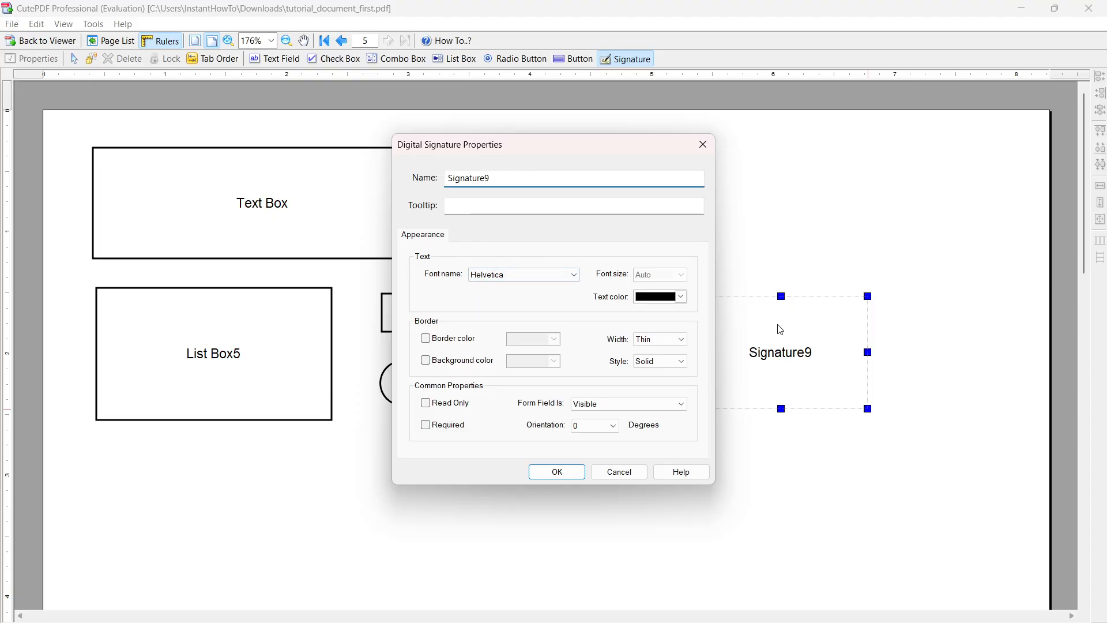
drag(595, 154, 610, 172)
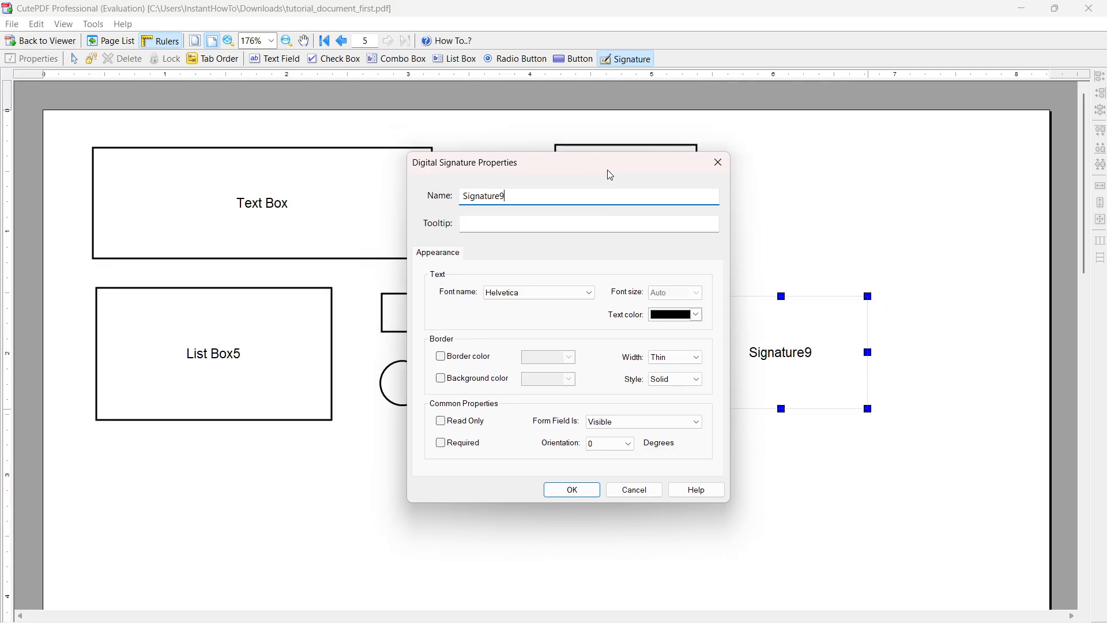
click(581, 493)
click(718, 462)
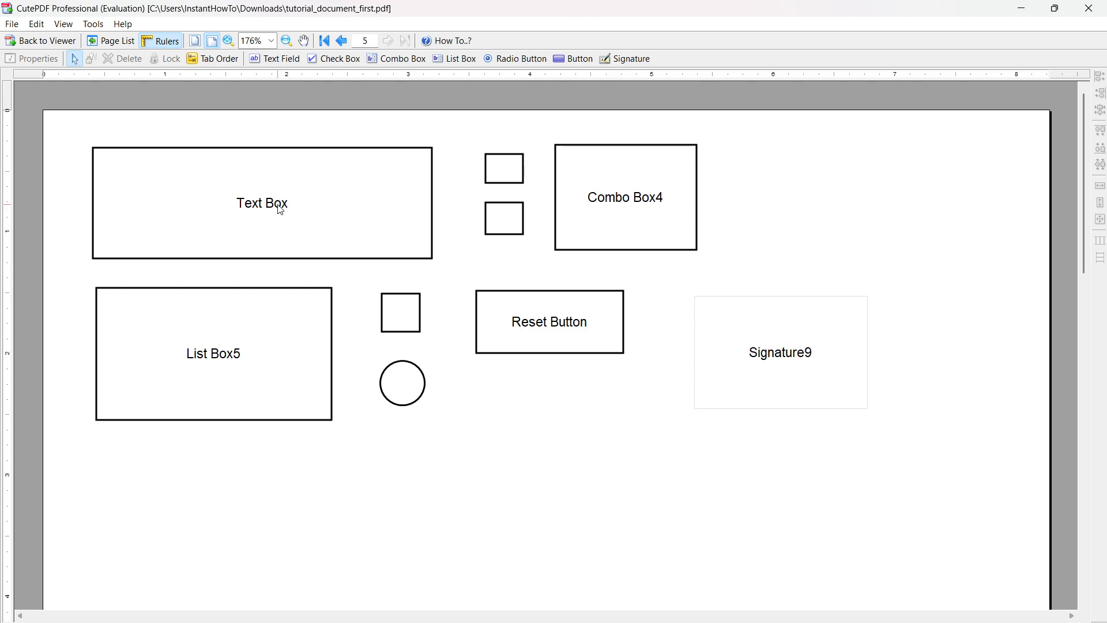
Return to the document viewer and go to the form fields on page 5
click(70, 46)
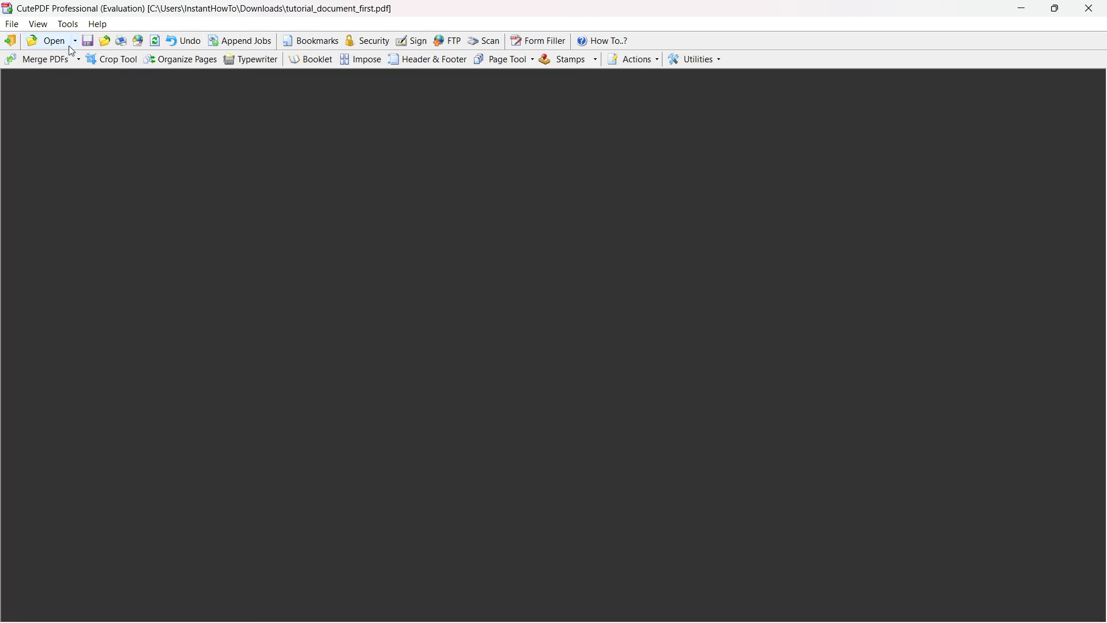
scroll(576, 353, down, 20)
scroll(576, 361, down, 10)
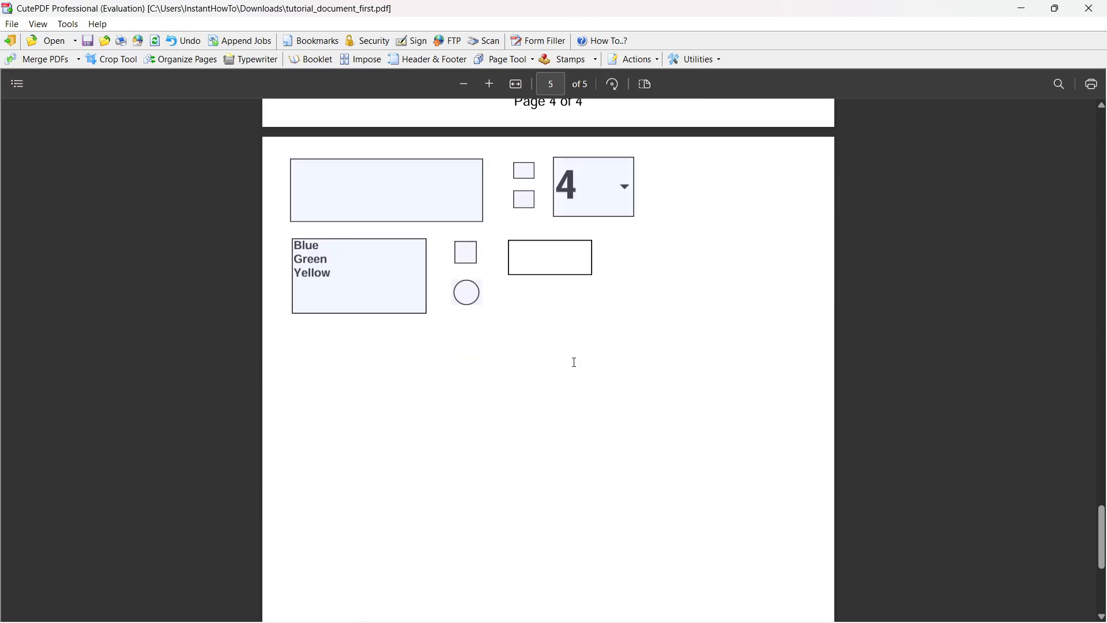
scroll(370, 265, up, 2)
Select Green in the list box and enter Hello in the text field
click(371, 303)
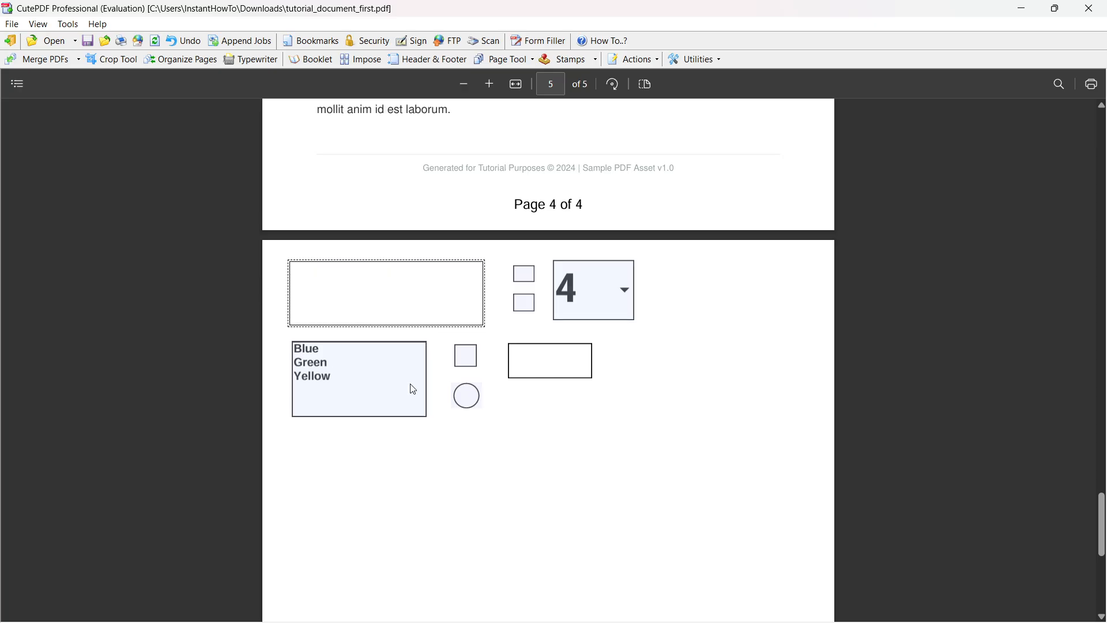
click(368, 378)
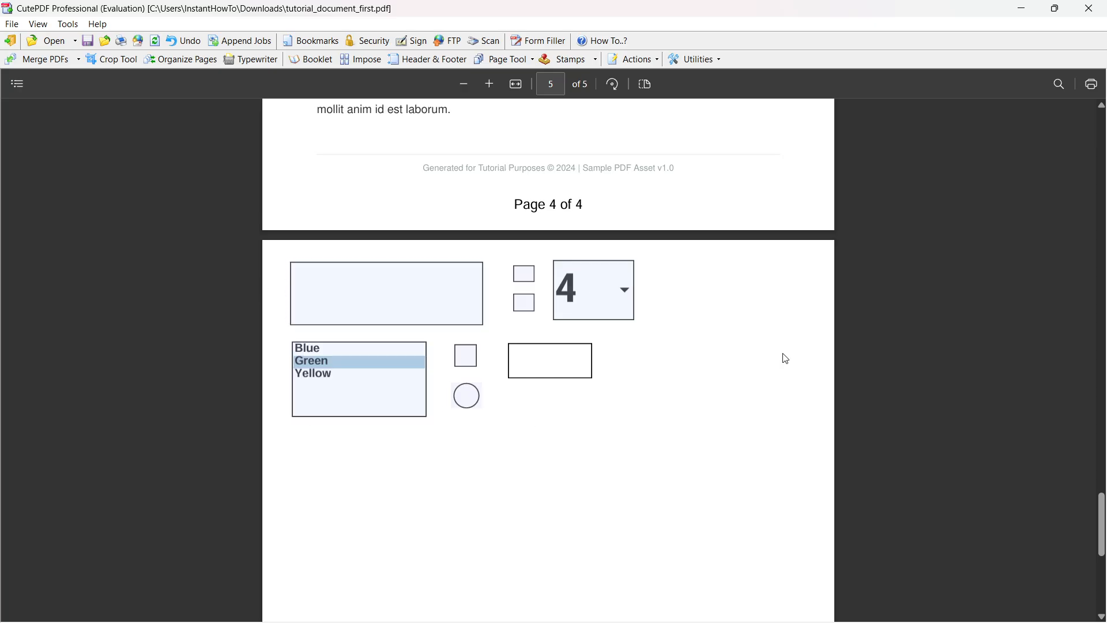
click(417, 284)
text(Hello)
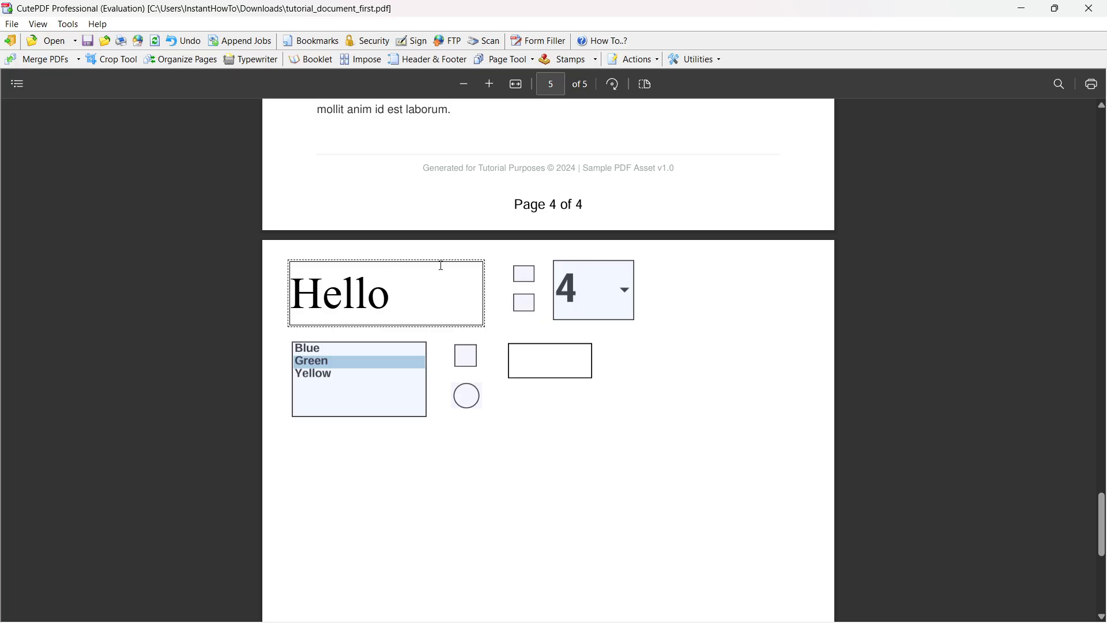
Test both check boxes by toggling them on and off, leaving both checked
click(521, 277)
click(526, 304)
click(527, 303)
click(525, 276)
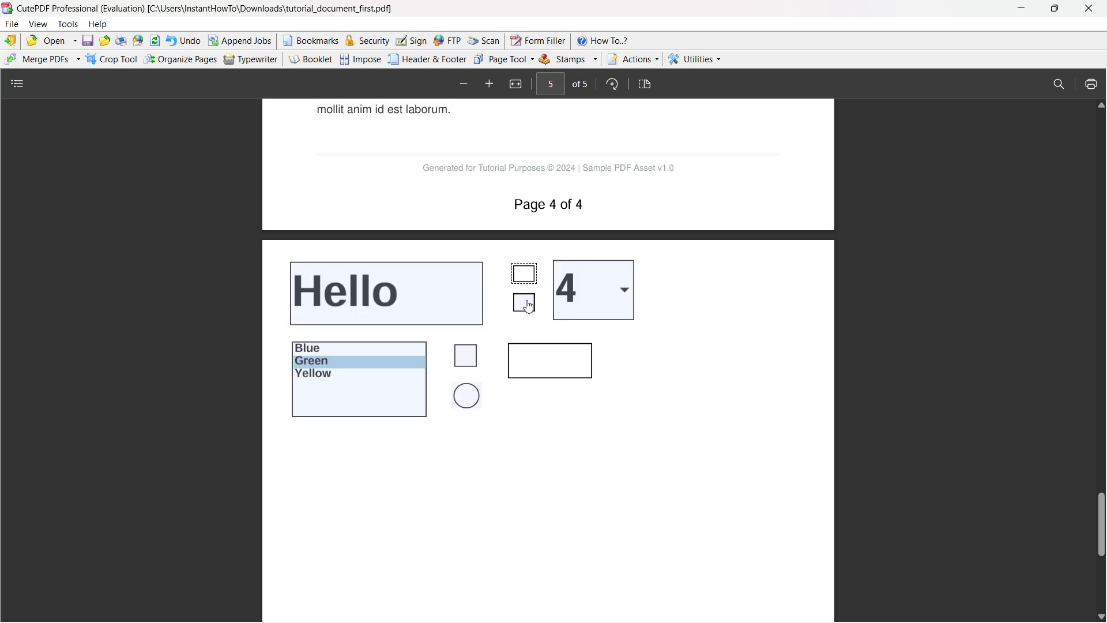
click(529, 305)
Test the drop-down list by choosing Item 3 and switching the choice to Item 2
click(630, 300)
scroll(593, 360, up, 8)
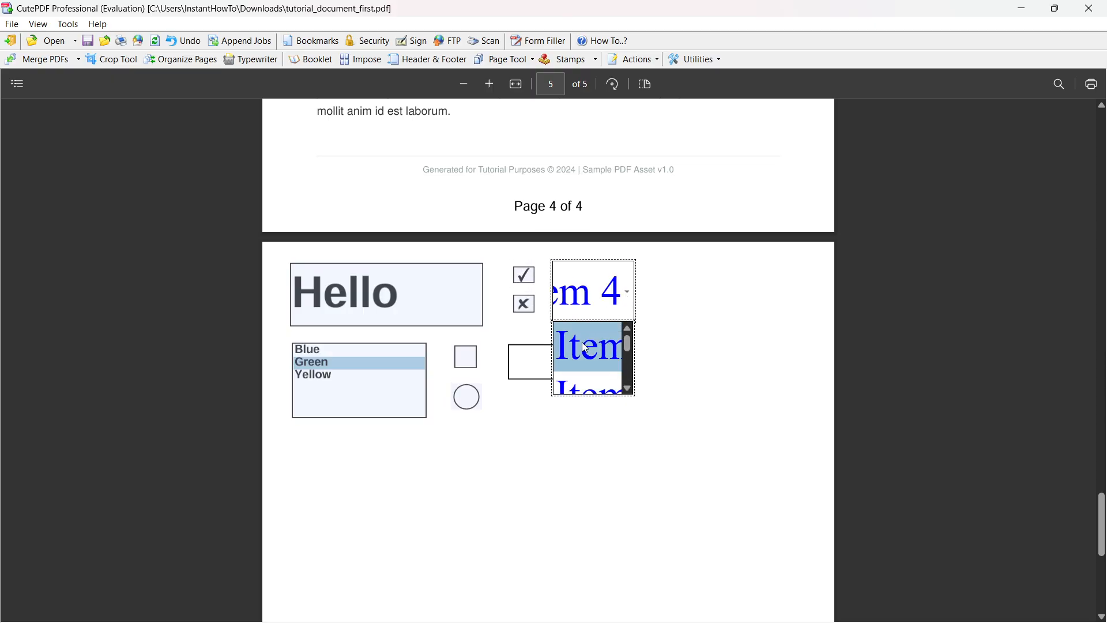
scroll(594, 406, down, 6)
scroll(612, 381, down, 1)
click(604, 412)
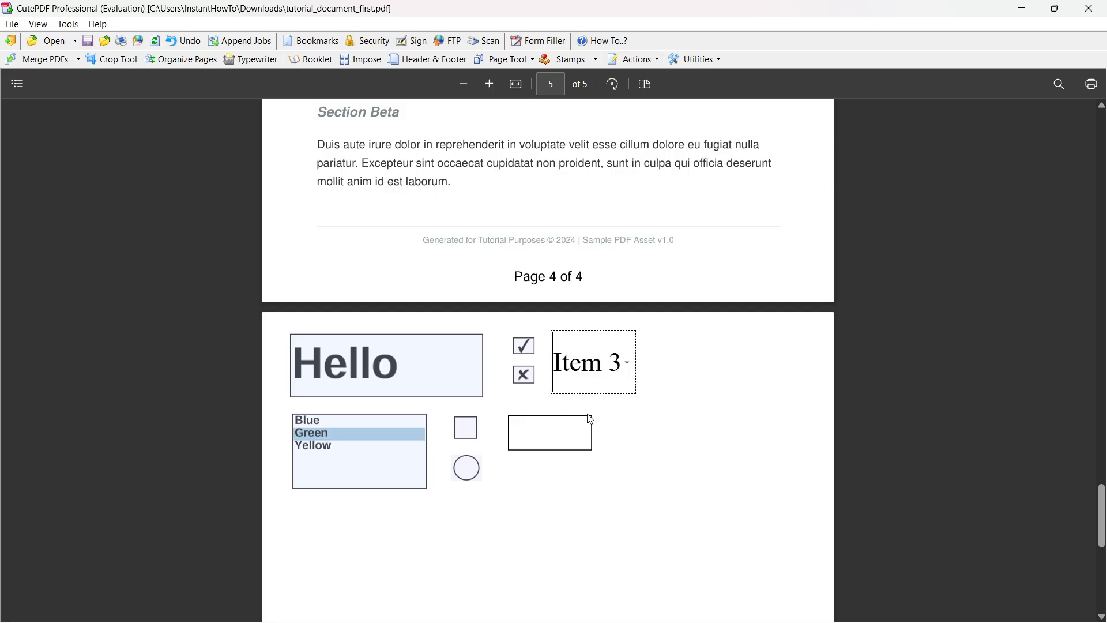
click(630, 391)
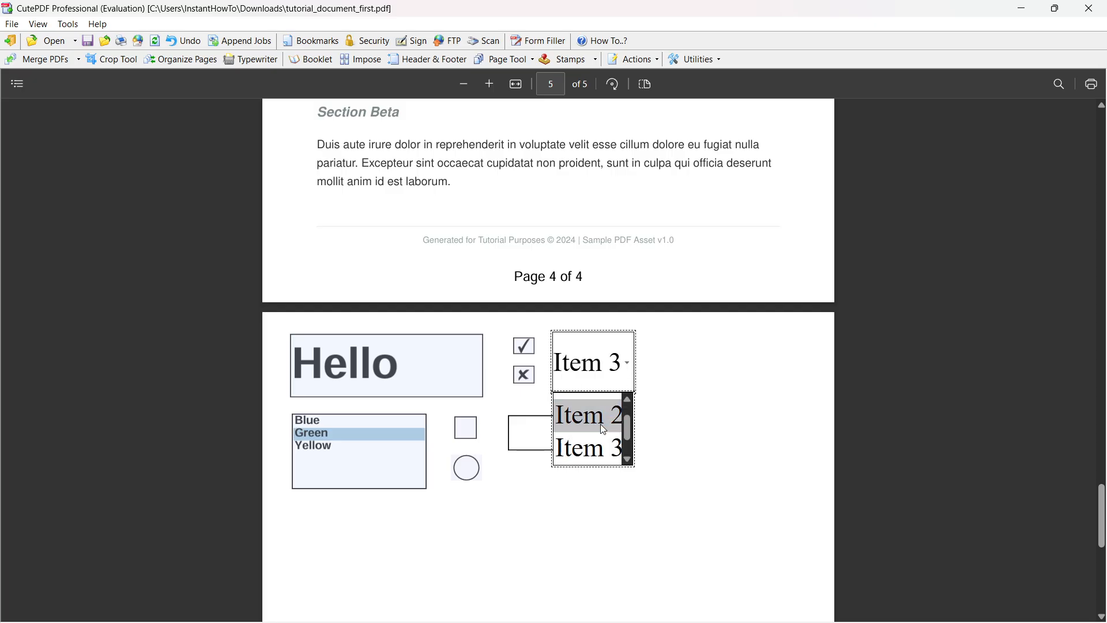
click(600, 424)
scroll(364, 441, down, 1)
scroll(363, 441, down, 1)
Test the list box by selecting Red and switching the selection to Blue
click(331, 376)
click(325, 348)
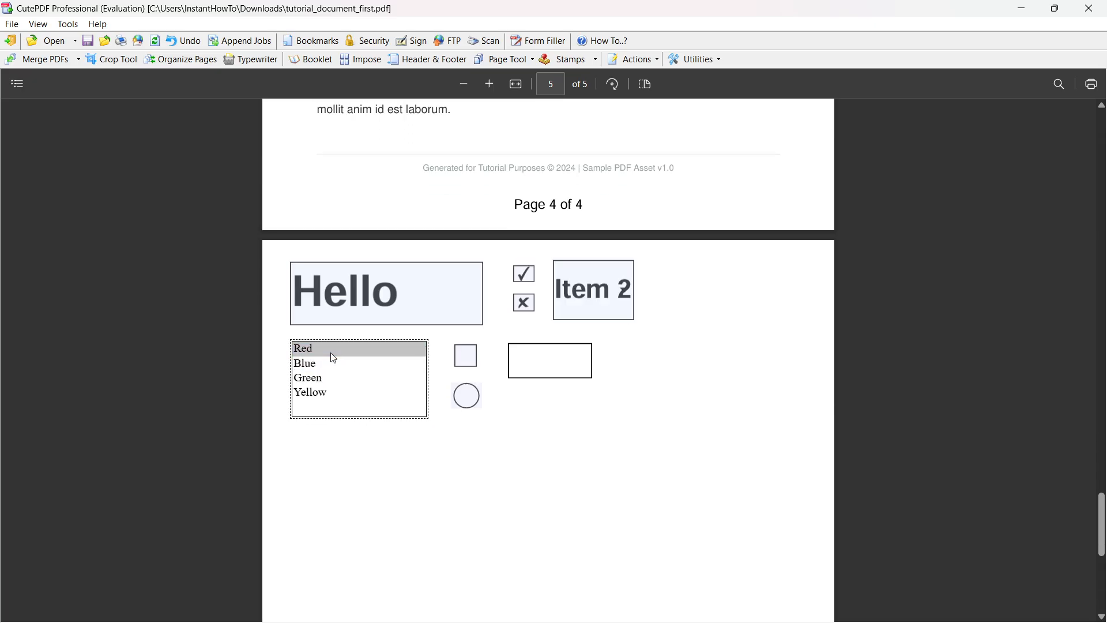
click(326, 365)
Mark the square and round buttons beside the list box, and clear all entries with the form's reset button
click(466, 356)
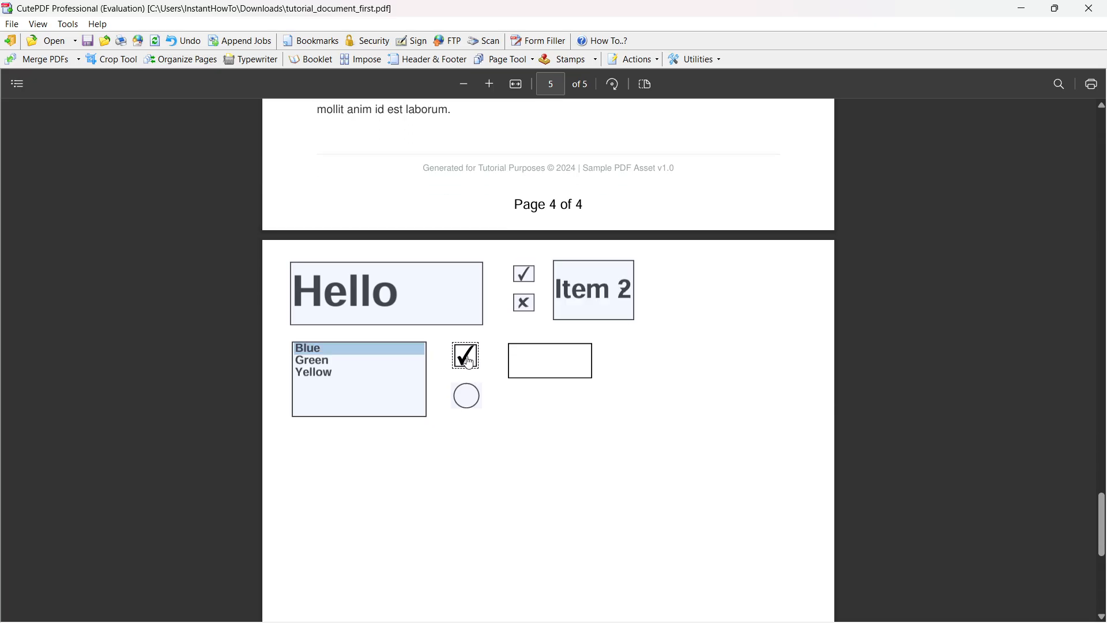
click(467, 396)
click(532, 375)
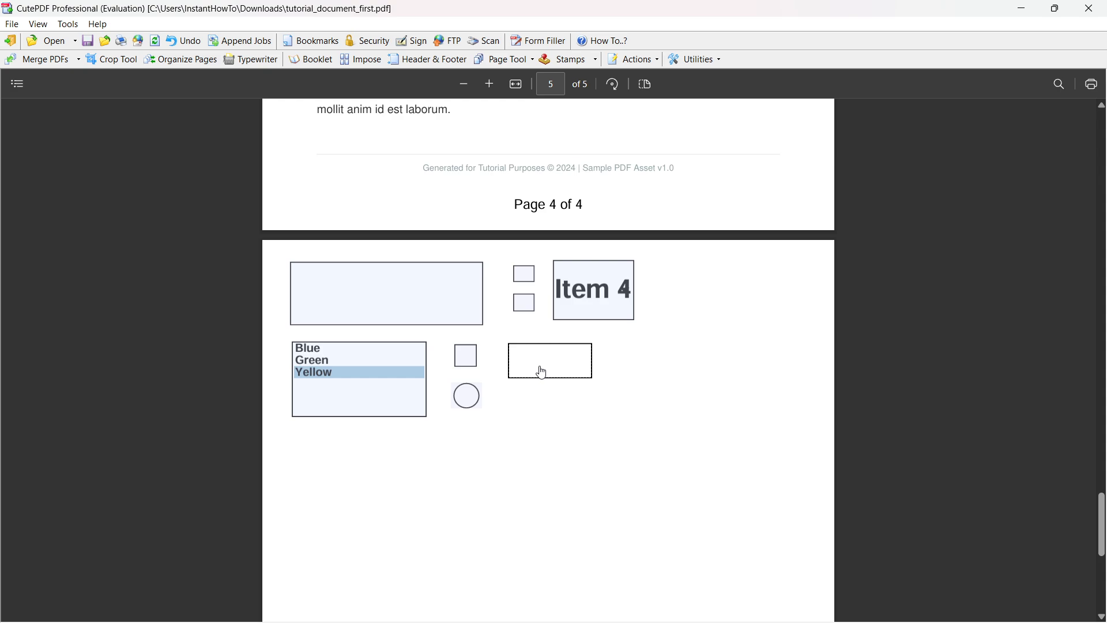
Mark the square and round buttons again, select Red in the list box, and reset the form a second time
click(469, 365)
click(467, 396)
click(359, 351)
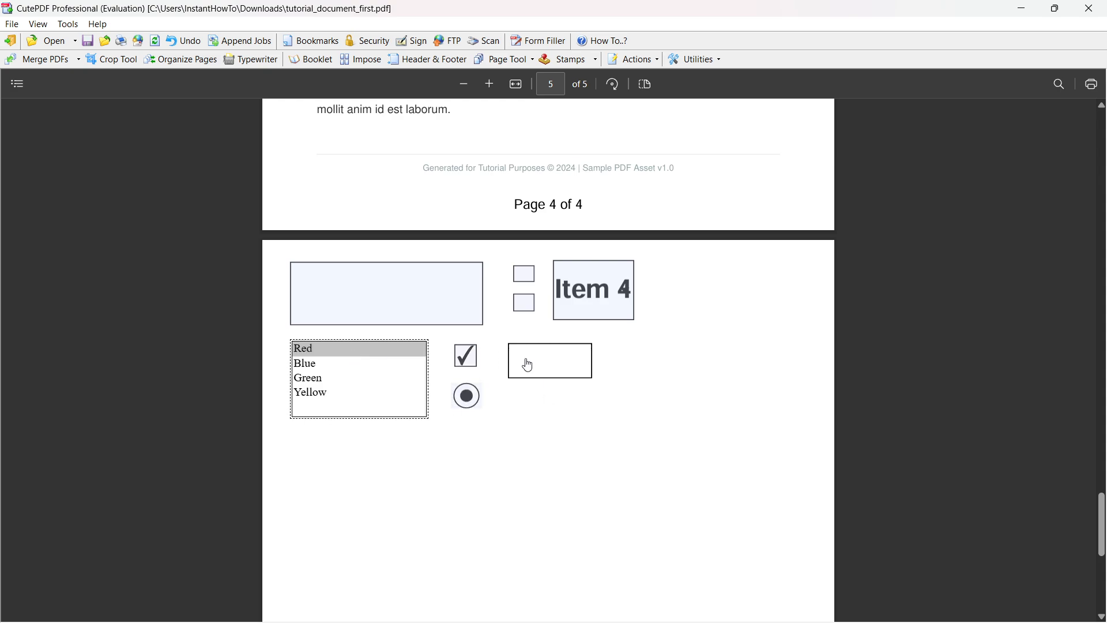
click(527, 362)
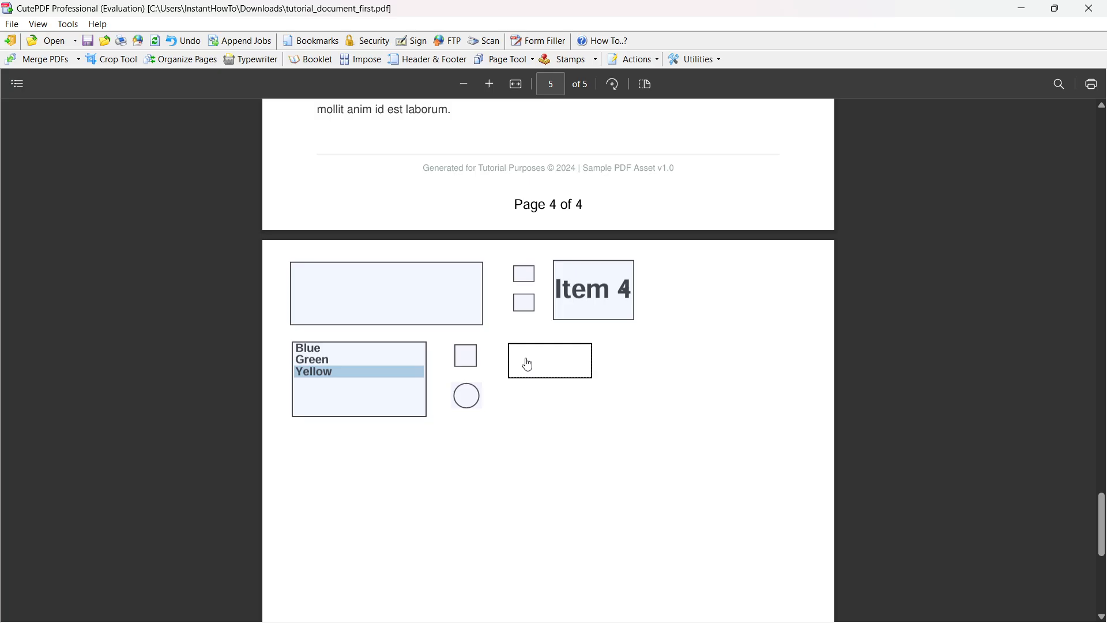